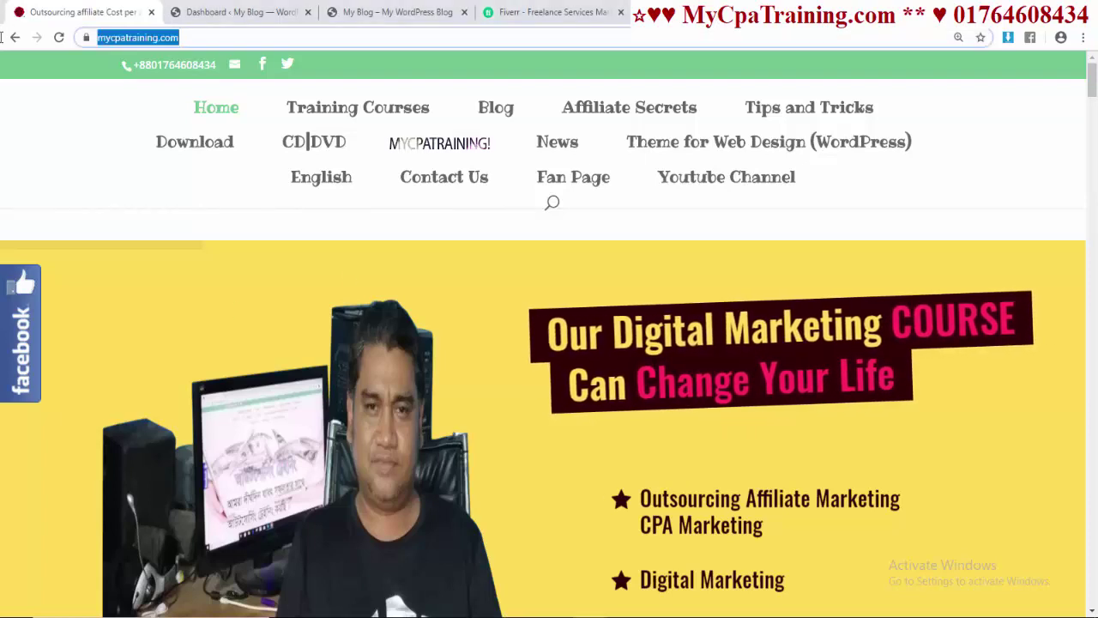
Step: Switch to the store's front page and look it over, from the Season Sale banner down to the footer
scroll(531, 436, down, 2)
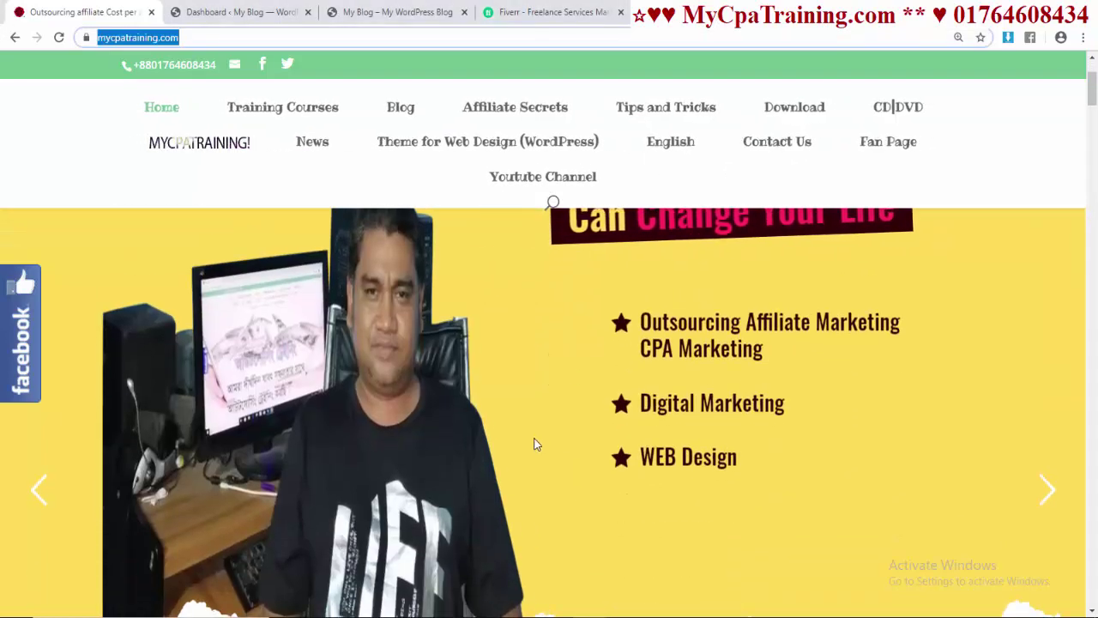
key(ctrl+3)
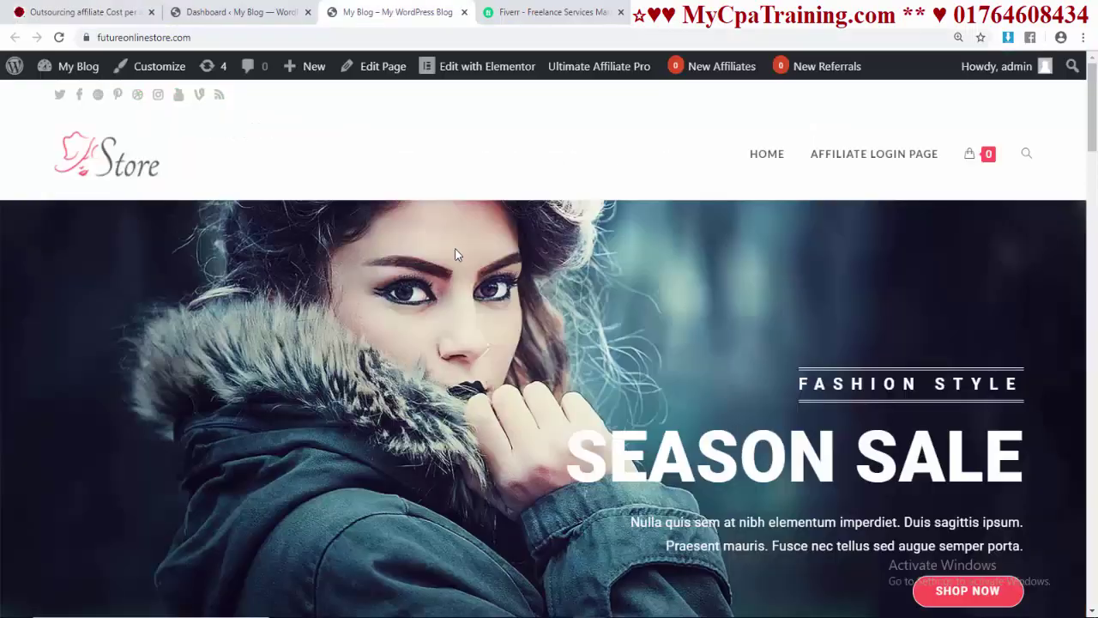
scroll(504, 299, down, 15)
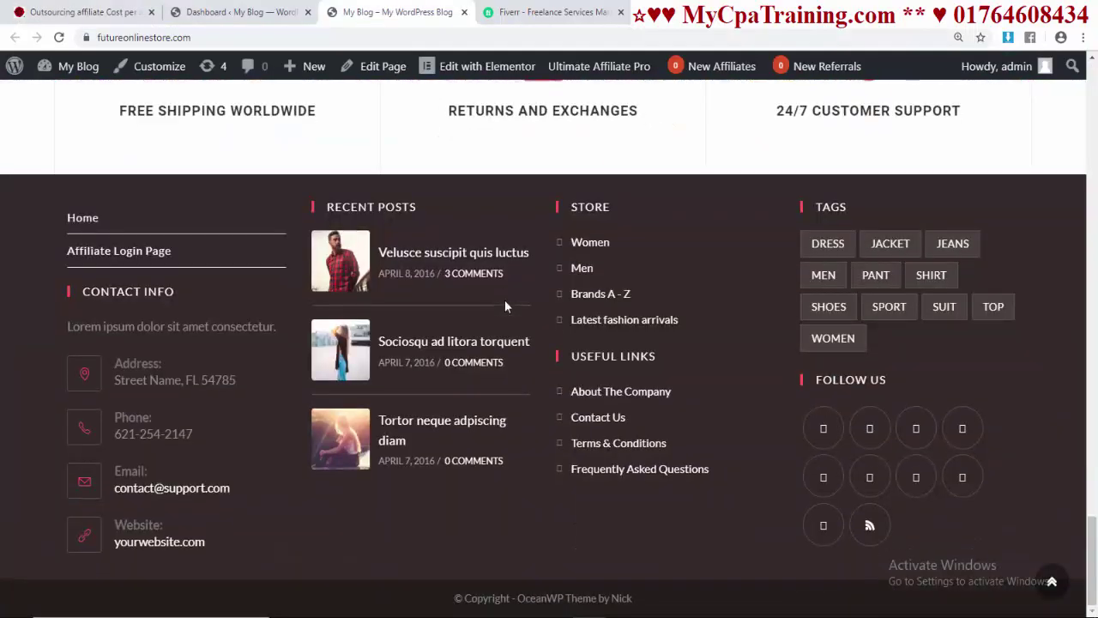
scroll(505, 299, up, 8)
scroll(504, 298, up, 8)
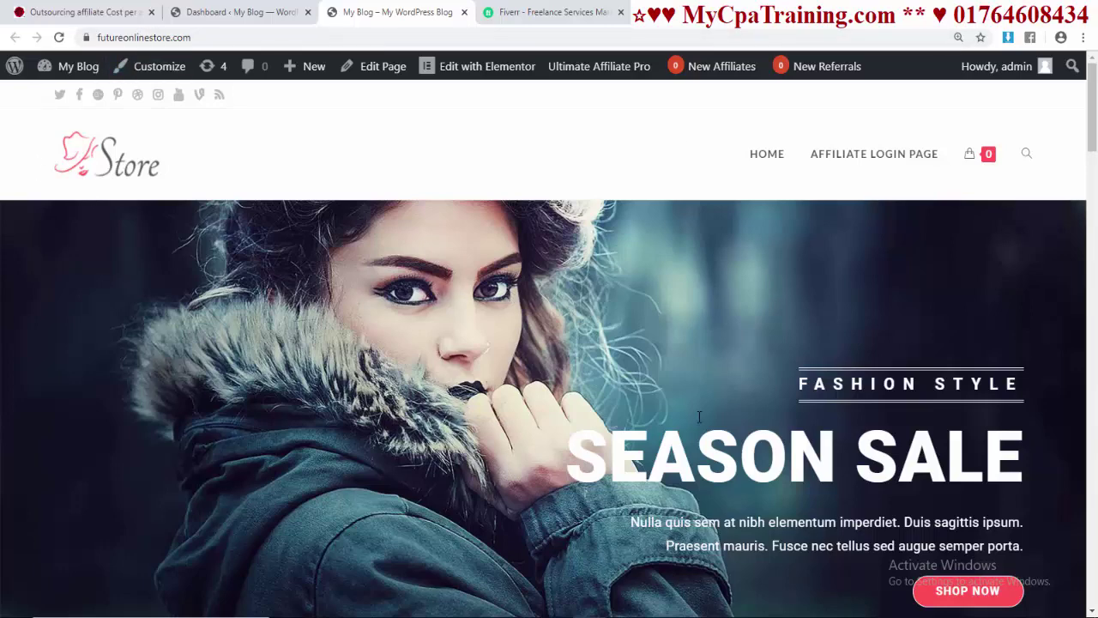
scroll(734, 331, down, 15)
scroll(711, 326, up, 20)
Step: Go to the WordPress admin dashboard and bring up the Installed Plugins list
click(268, 13)
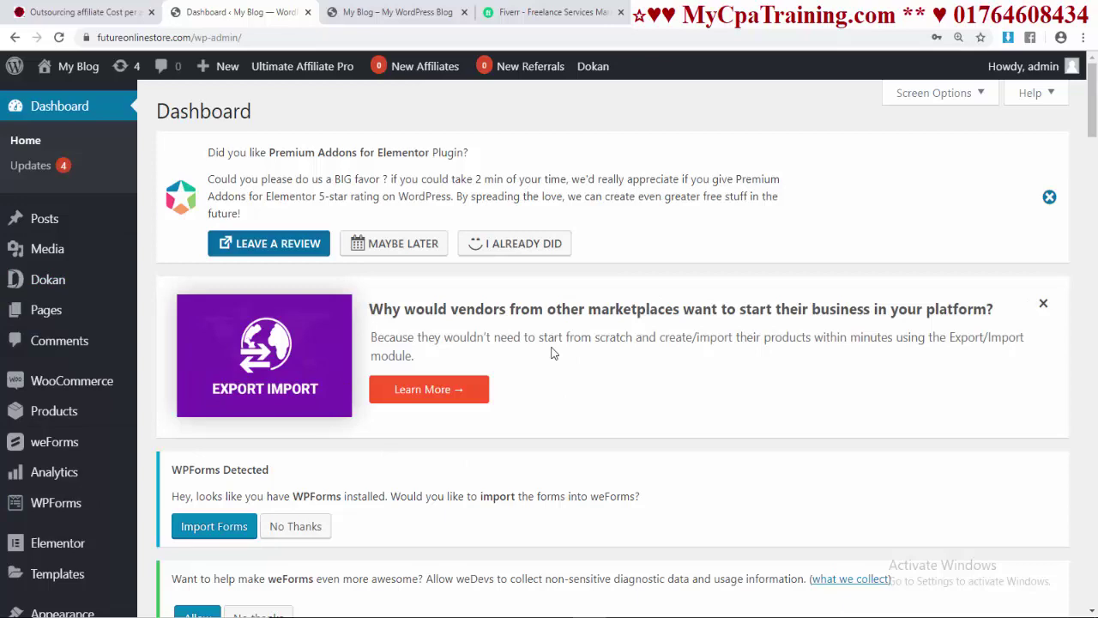
scroll(86, 455, down, 2)
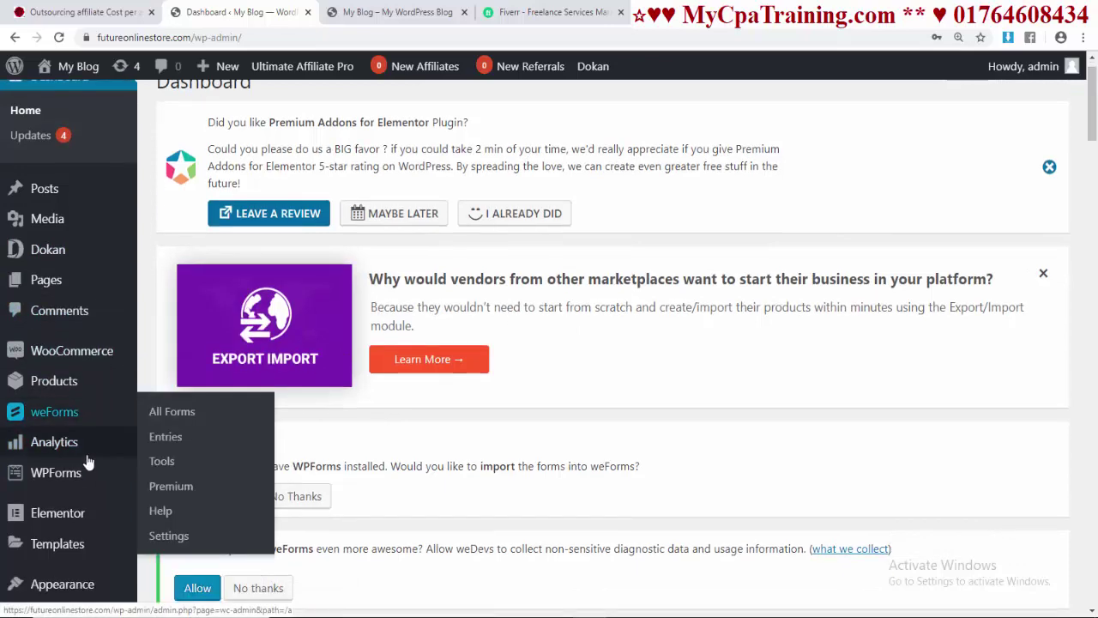
mouse_move(27, 503)
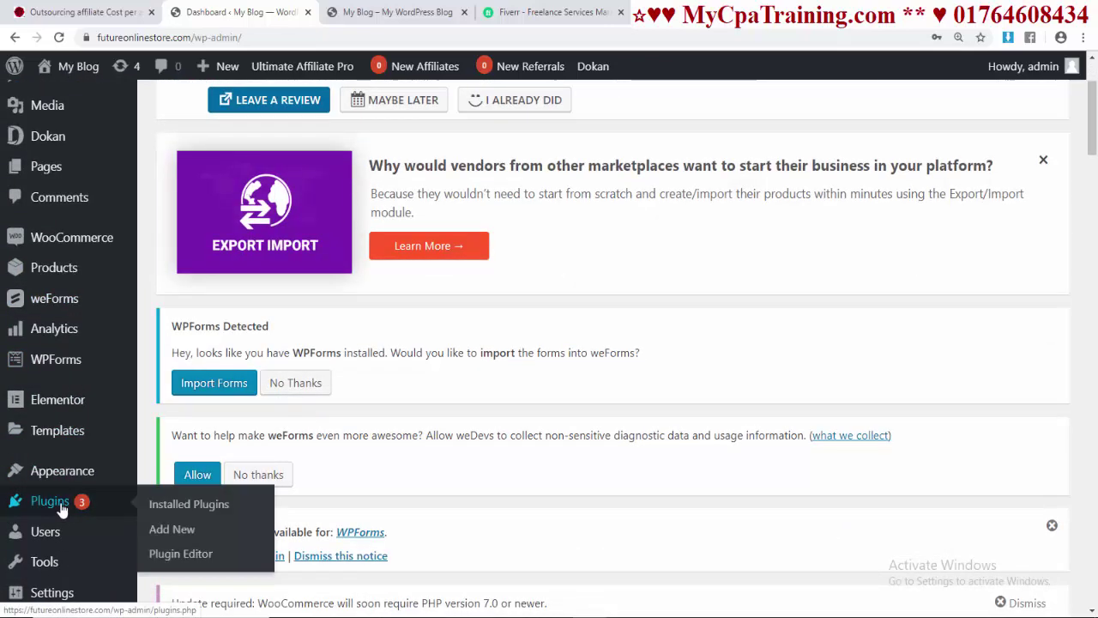
click(225, 503)
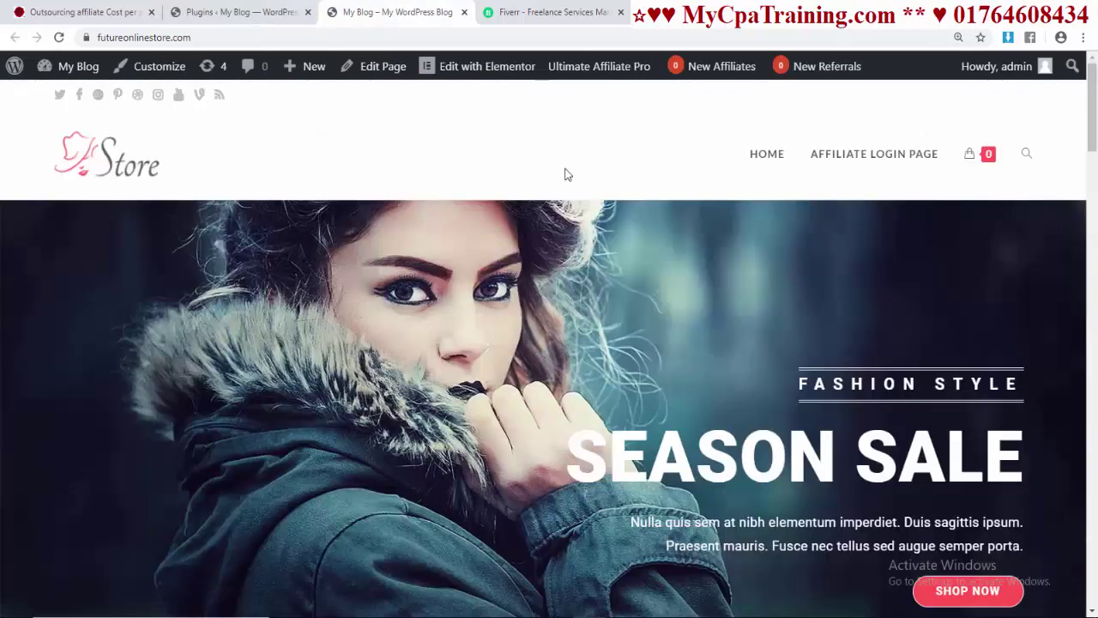
scroll(607, 390, down, 15)
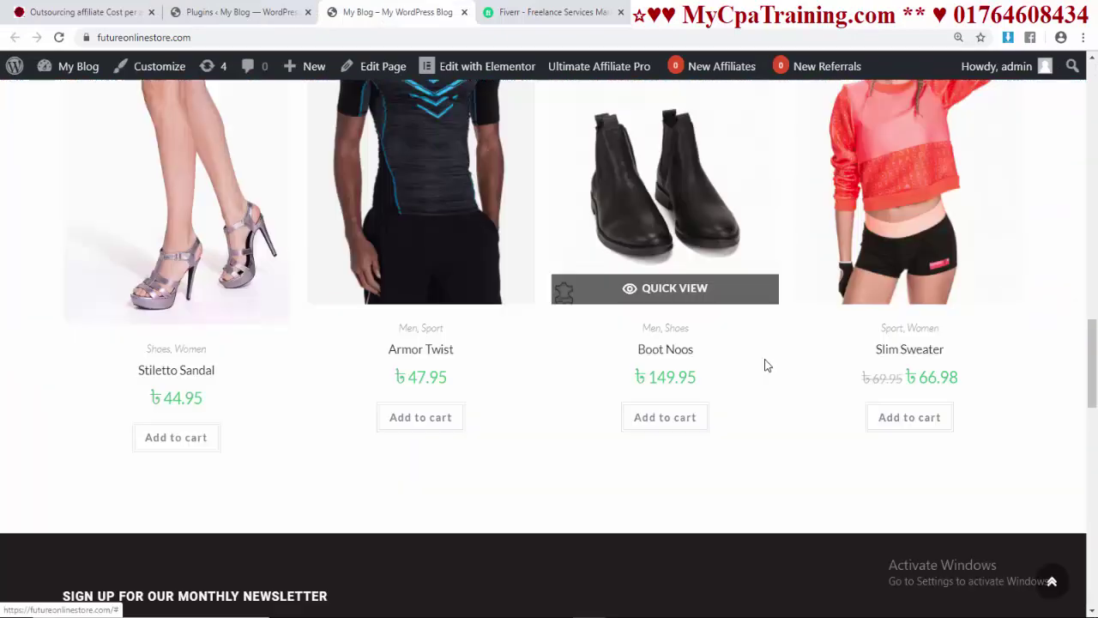
scroll(765, 361, down, 8)
scroll(765, 359, up, 10)
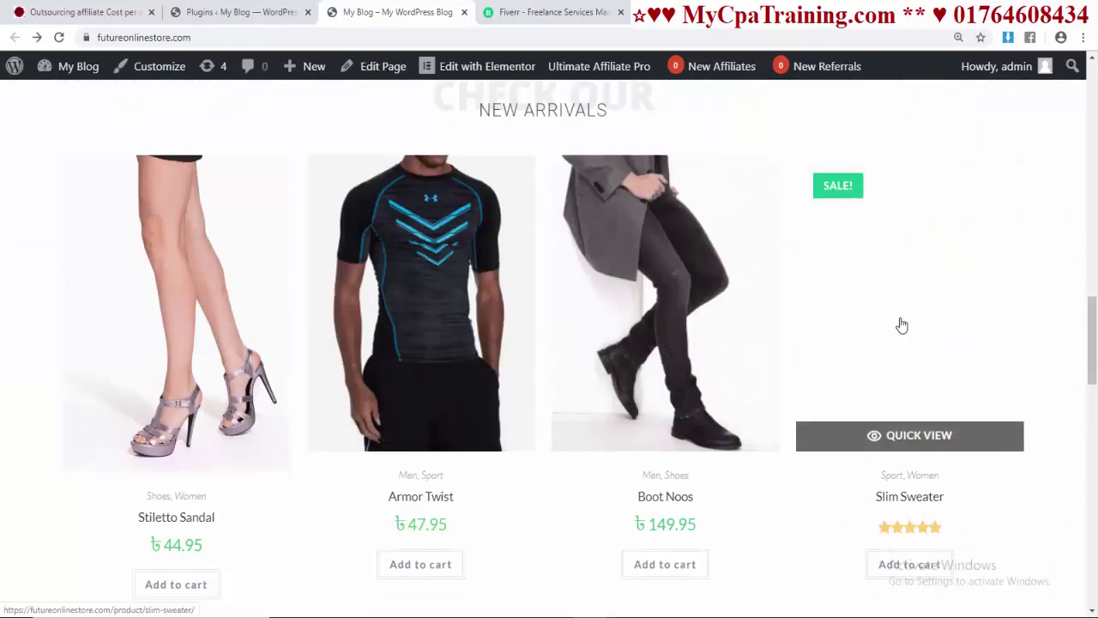
Step: View the storefront's Slim Sweater product page
click(772, 380)
scroll(585, 420, down, 5)
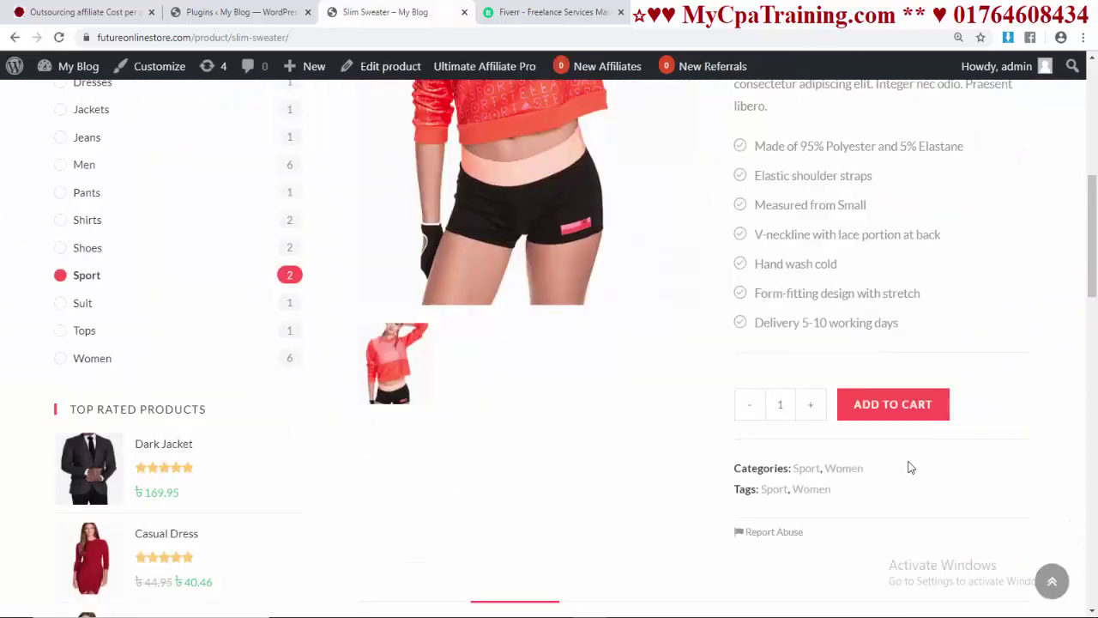
scroll(766, 396, up, 5)
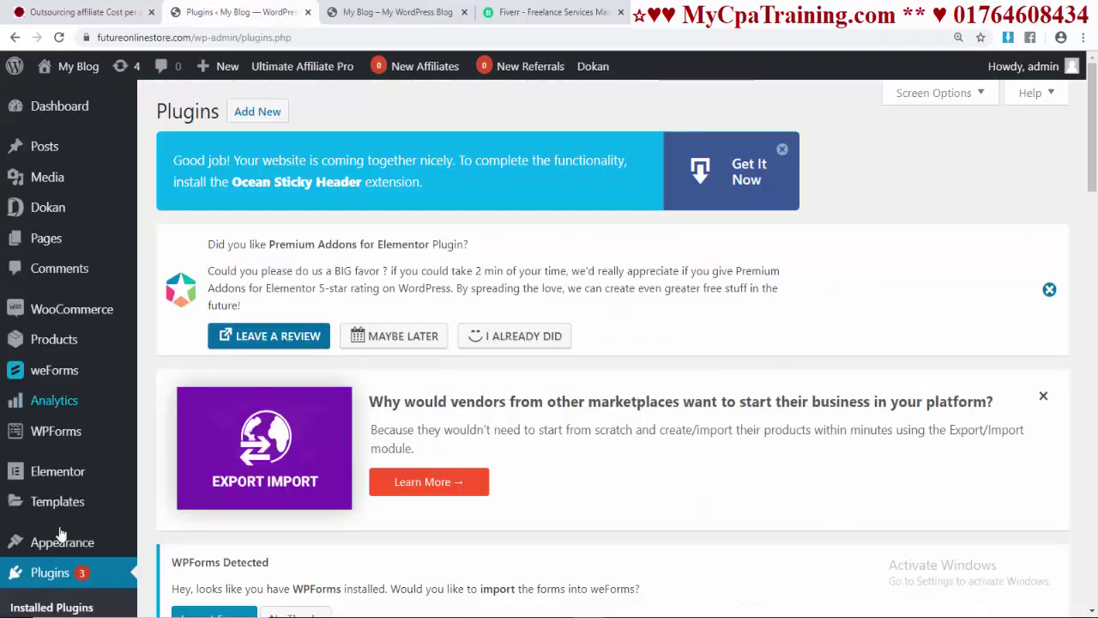
Step: Find 'yith WooCommerce Wishlist' among new plugins, install it and activate it
click(257, 112)
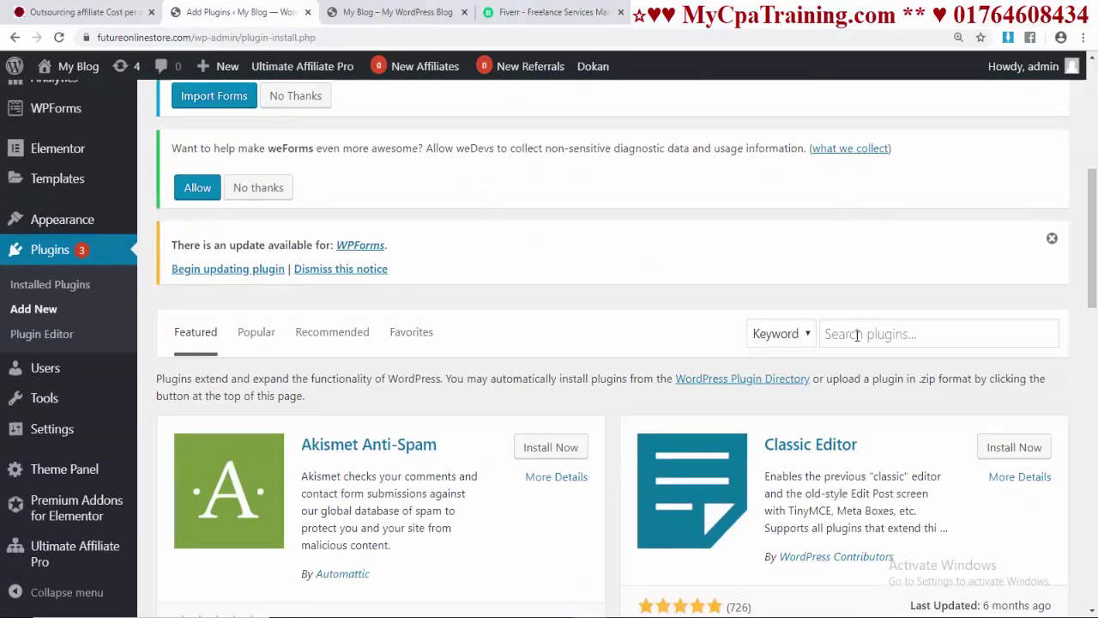
text(yith WooCommerce Wishlist)
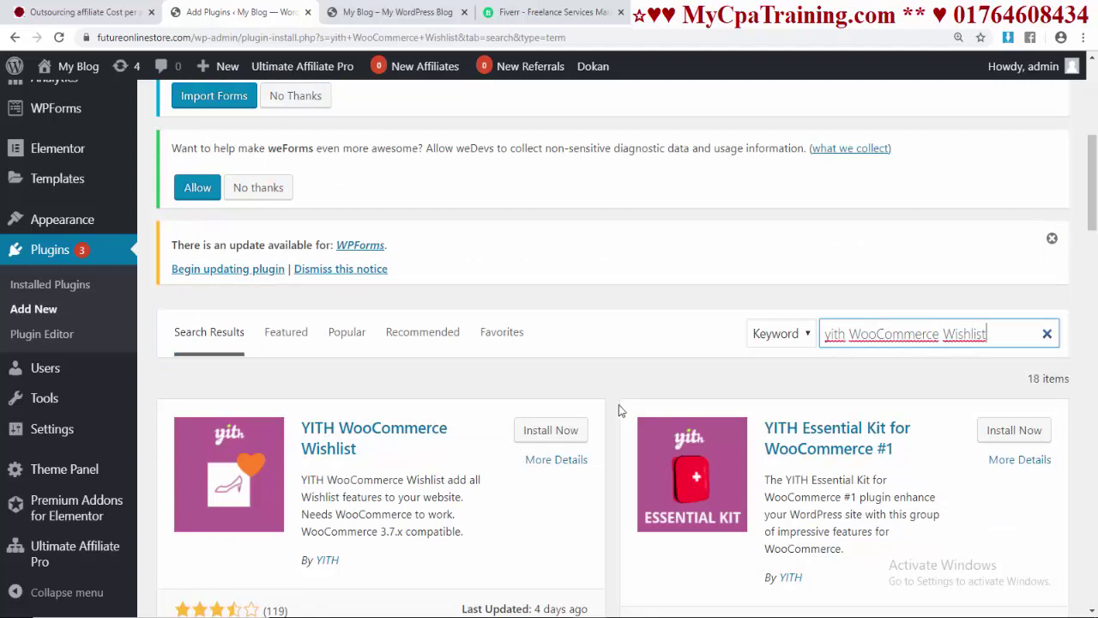
scroll(437, 461, down, 2)
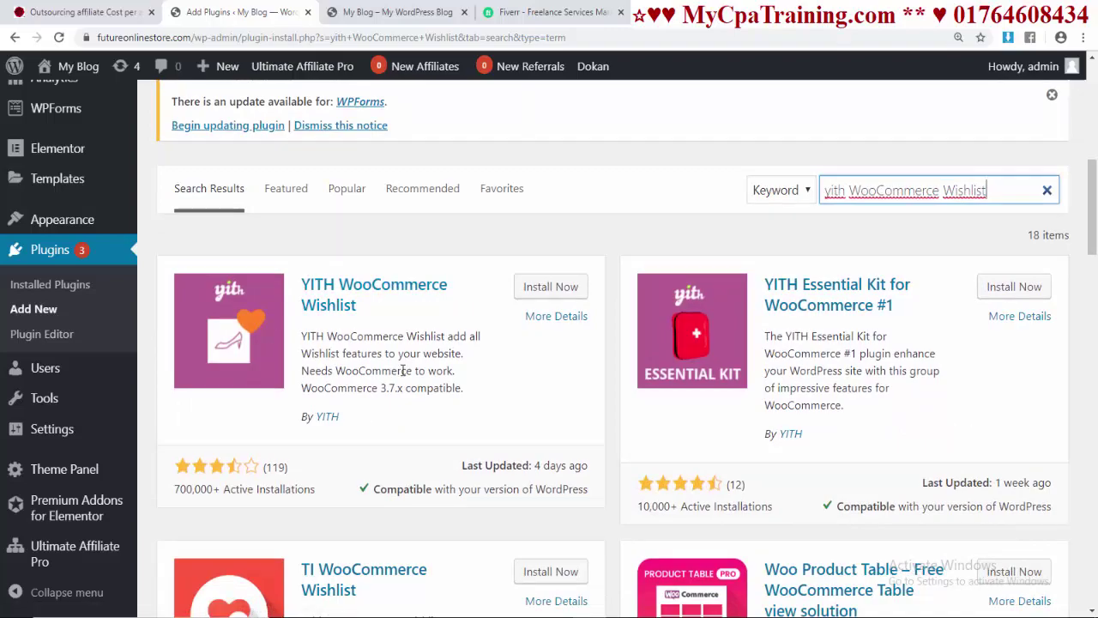
scroll(534, 263, up, 1)
scroll(535, 262, down, 9)
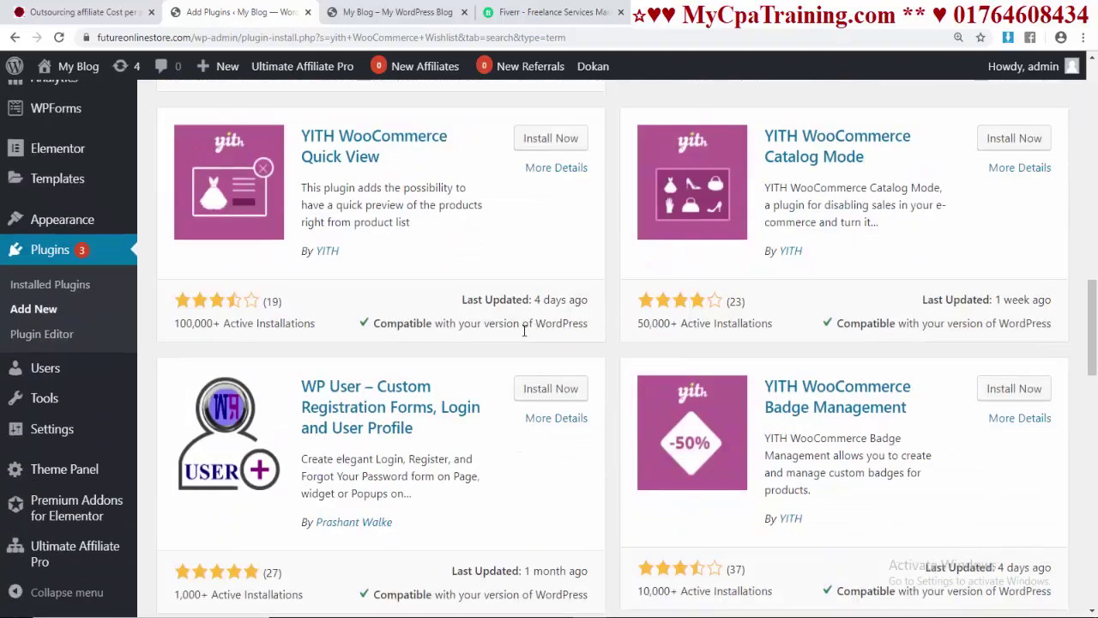
scroll(524, 332, down, 3)
scroll(523, 332, up, 10)
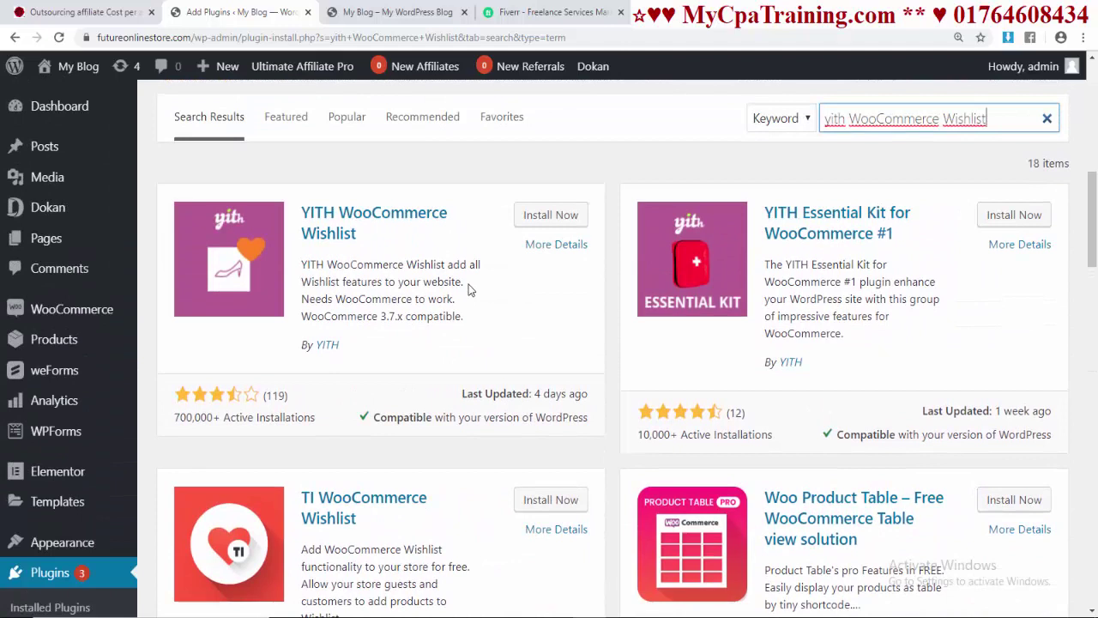
click(558, 215)
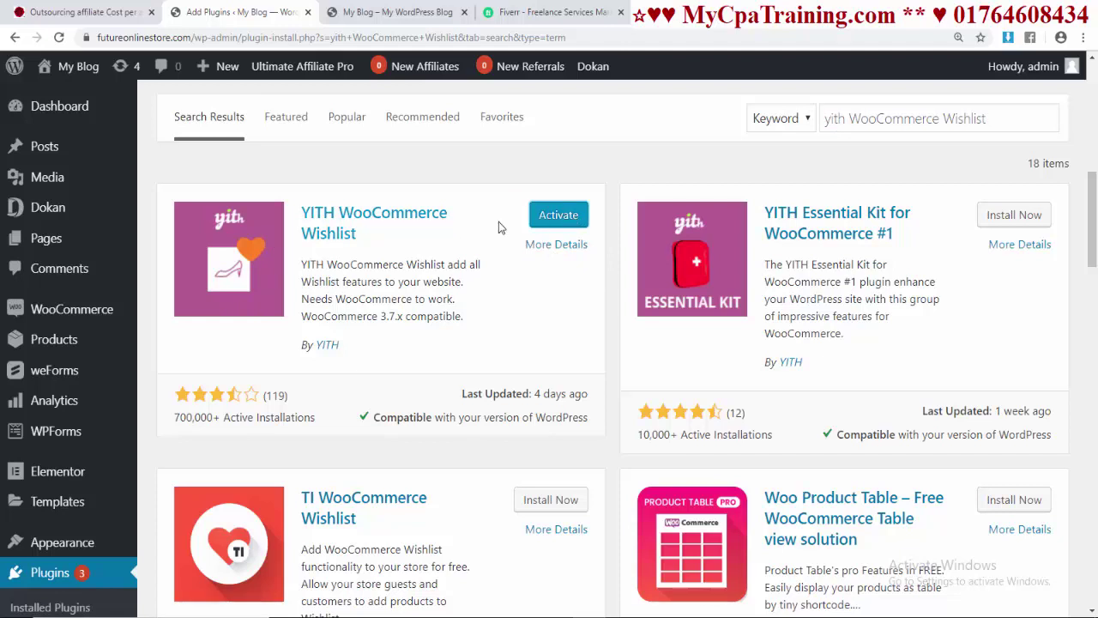
click(558, 215)
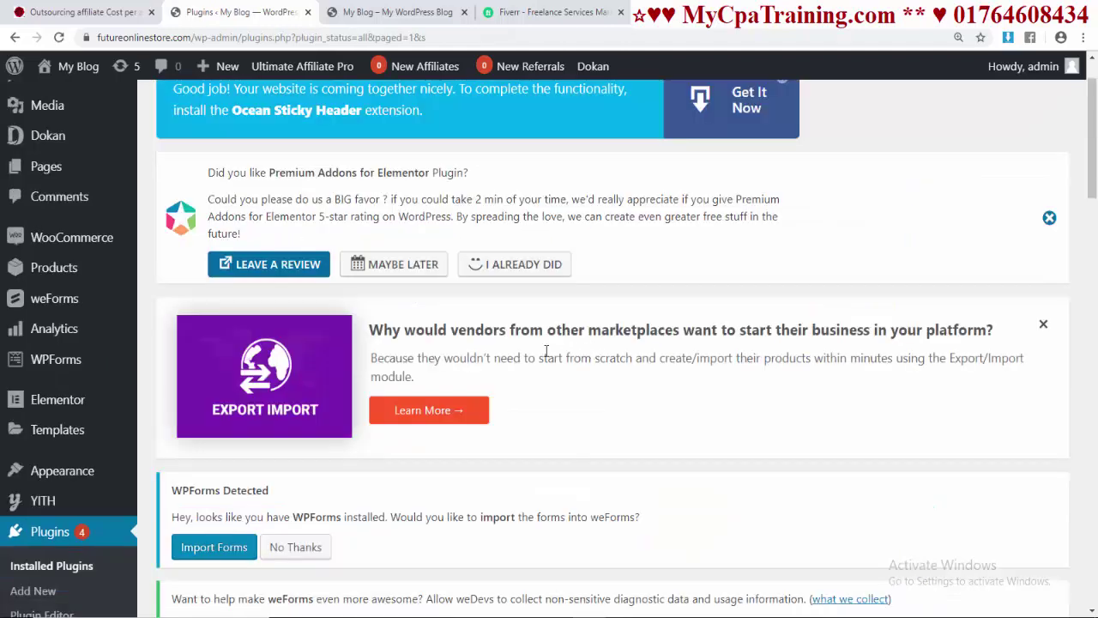
Step: Go to the YITH Wishlist settings and scroll down to General Settings
mouse_move(110, 509)
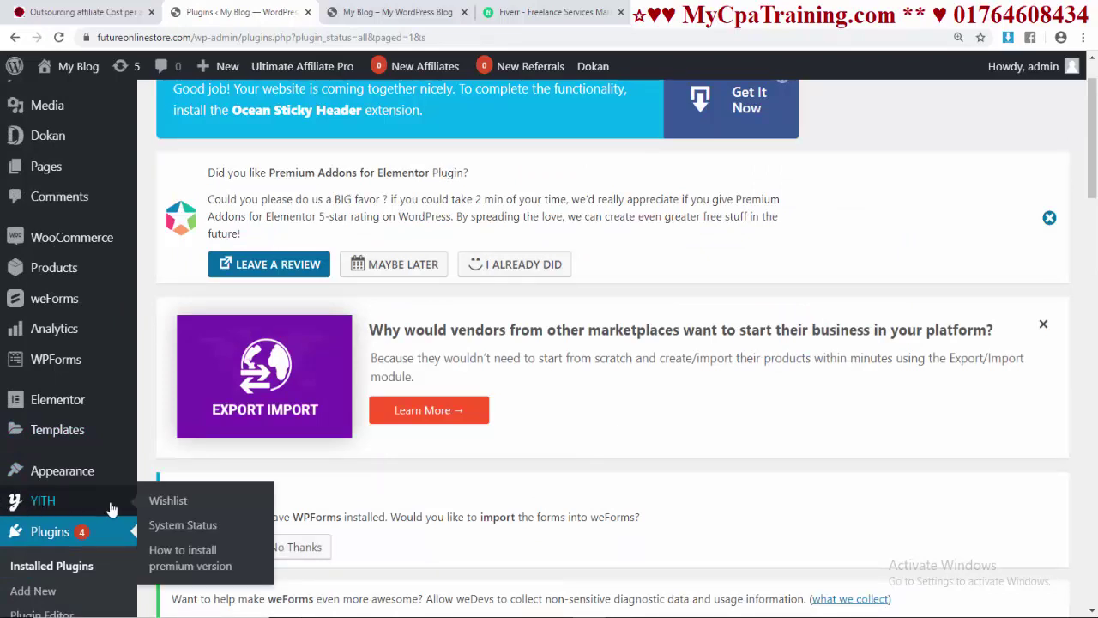
click(50, 503)
mouse_move(86, 486)
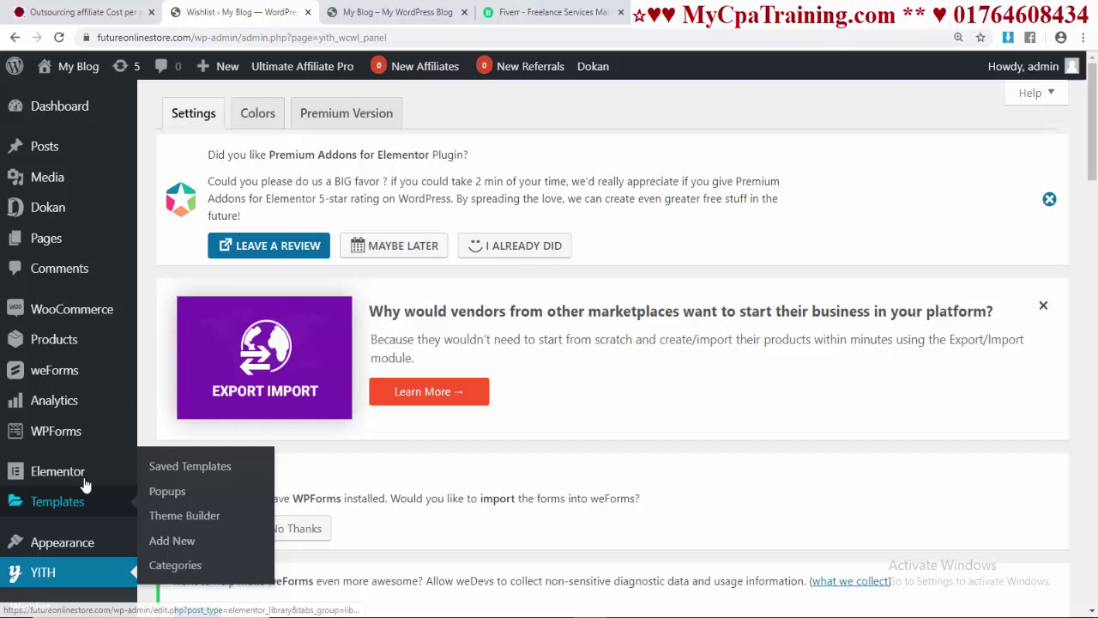
scroll(68, 412, down, 3)
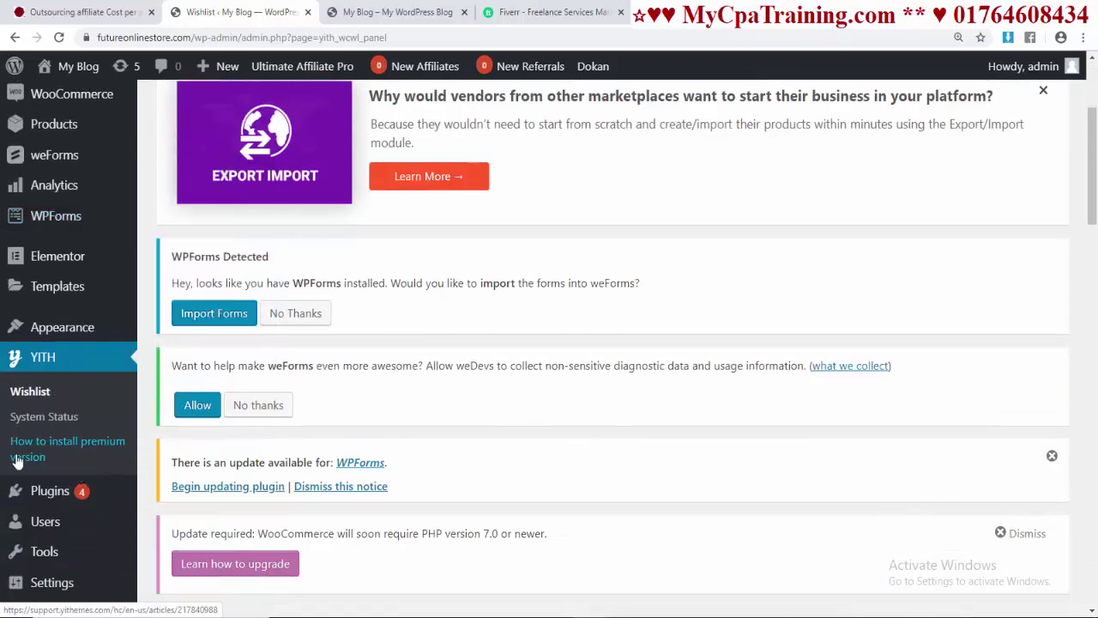
scroll(673, 331, down, 5)
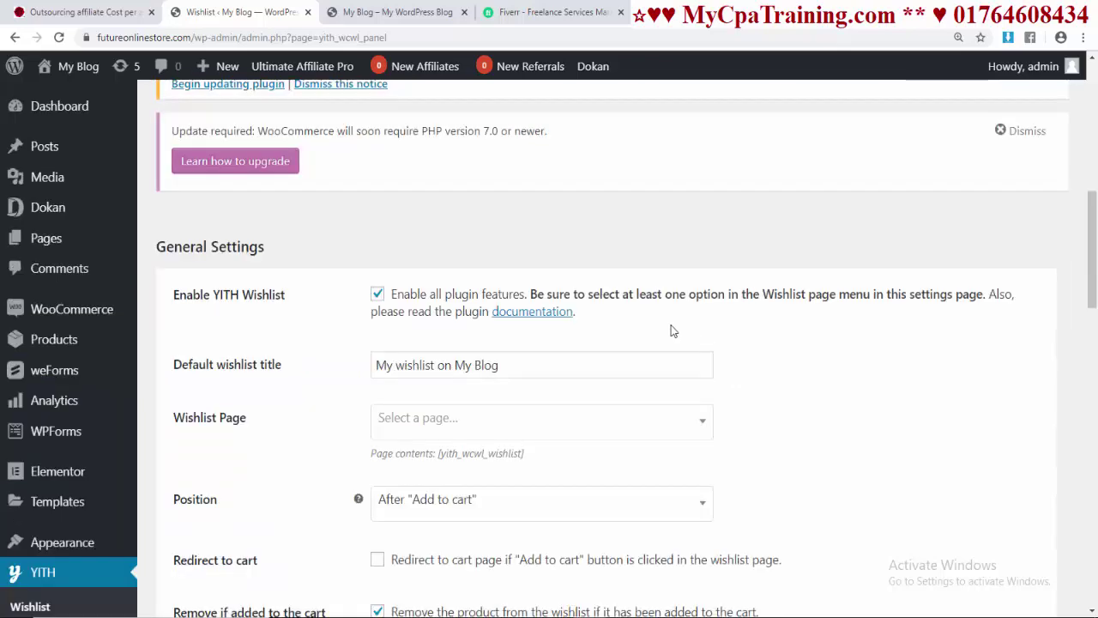
scroll(600, 350, down, 15)
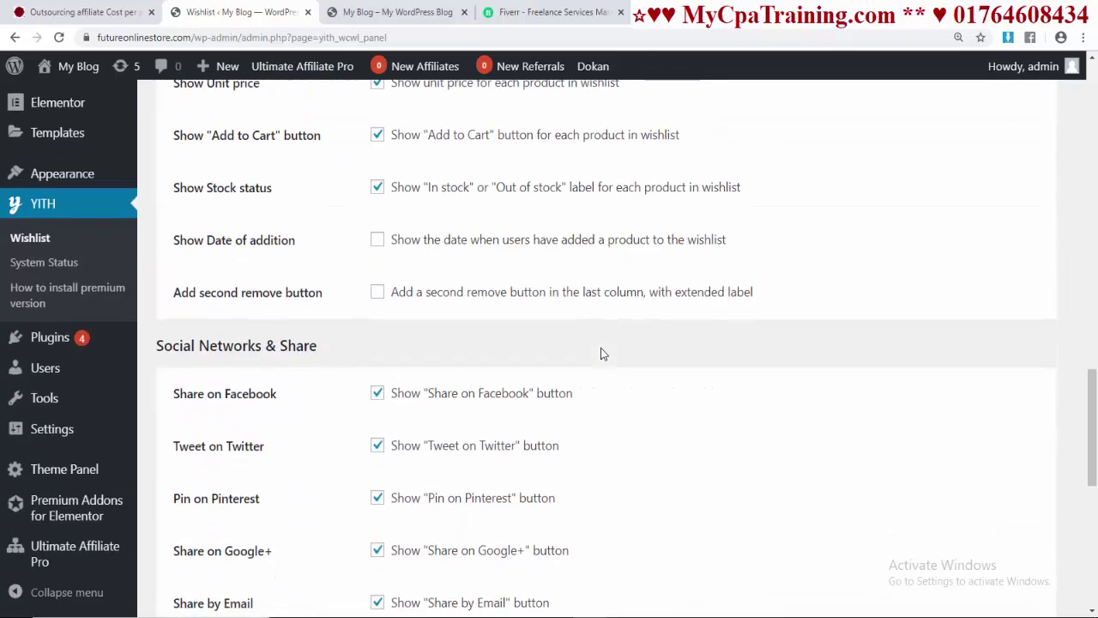
scroll(601, 354, up, 15)
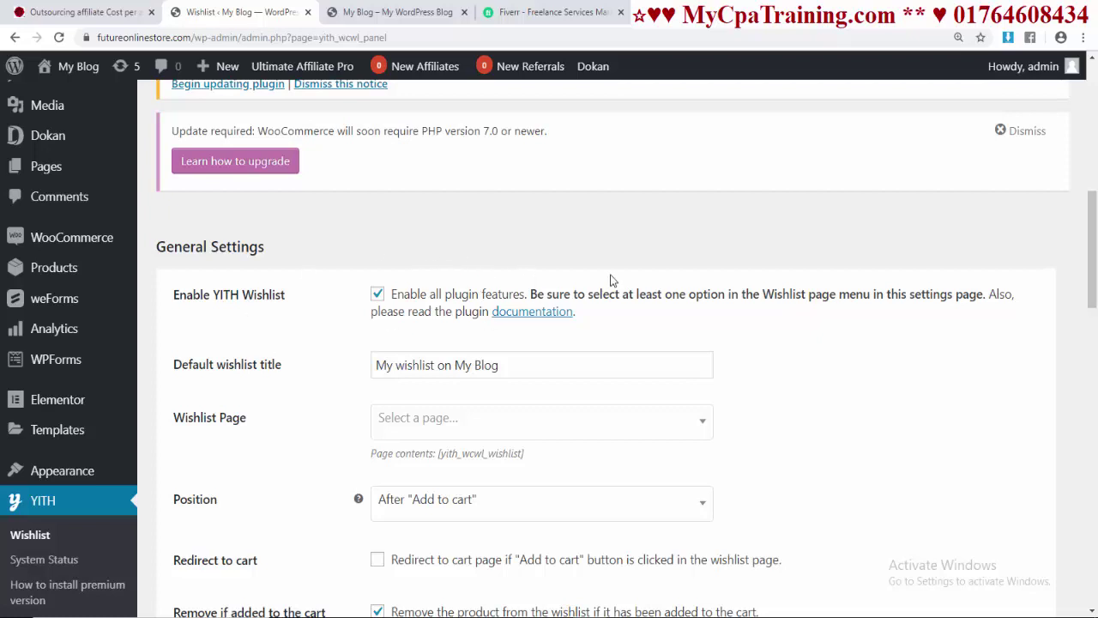
scroll(611, 279, down, 2)
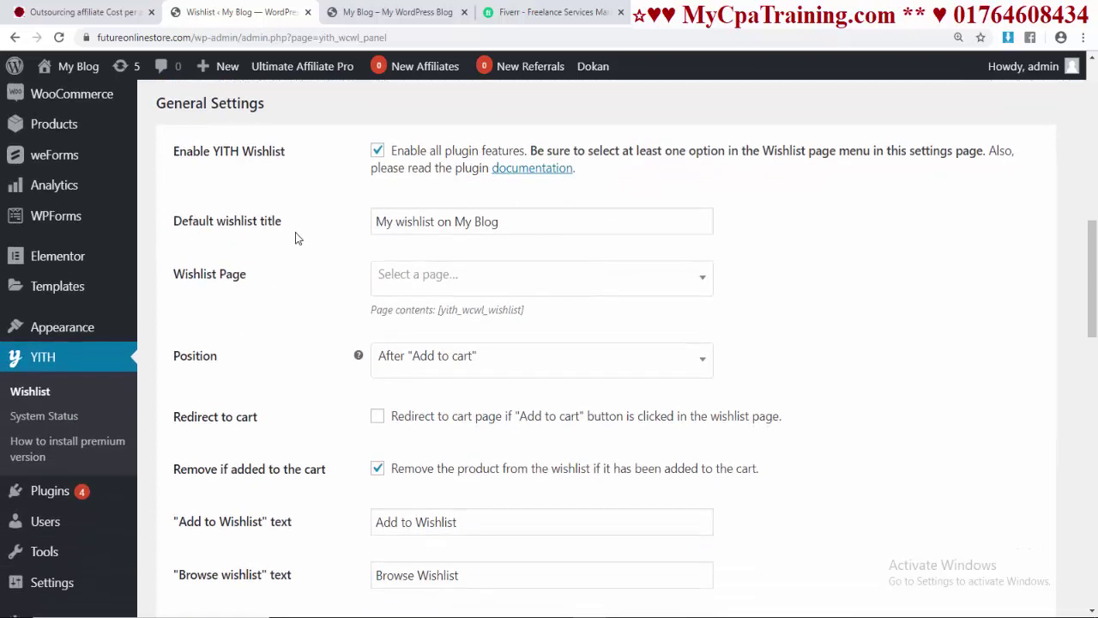
Step: Delete 'on My Blog' so the default wishlist title reads 'My wishlist', then select the shortcode
drag(511, 224, 374, 223)
click(555, 223)
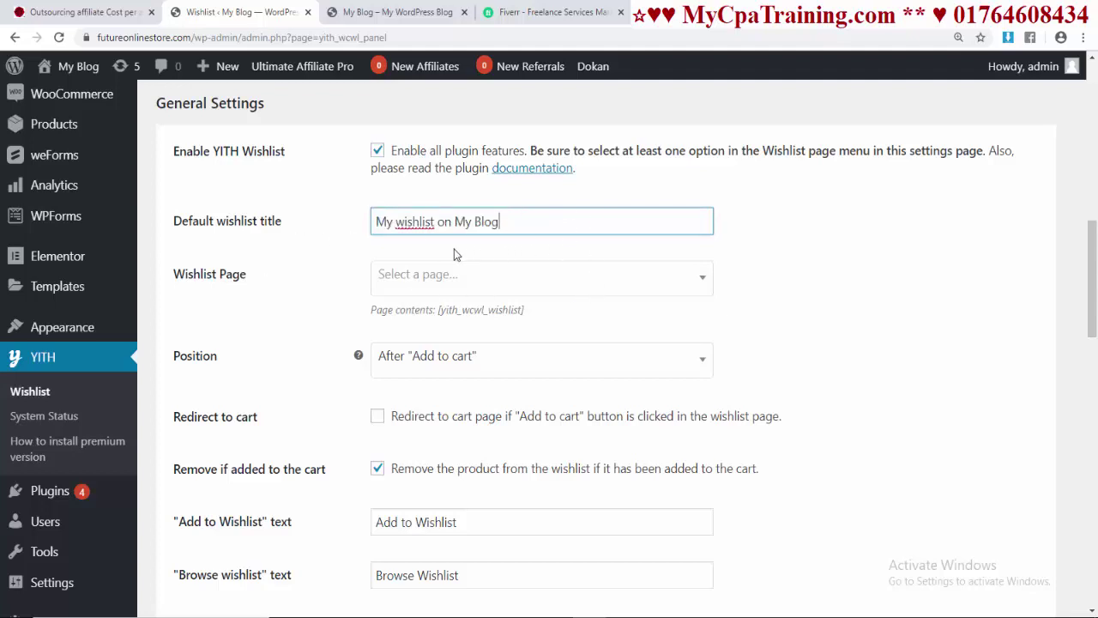
shift+click(575, 223)
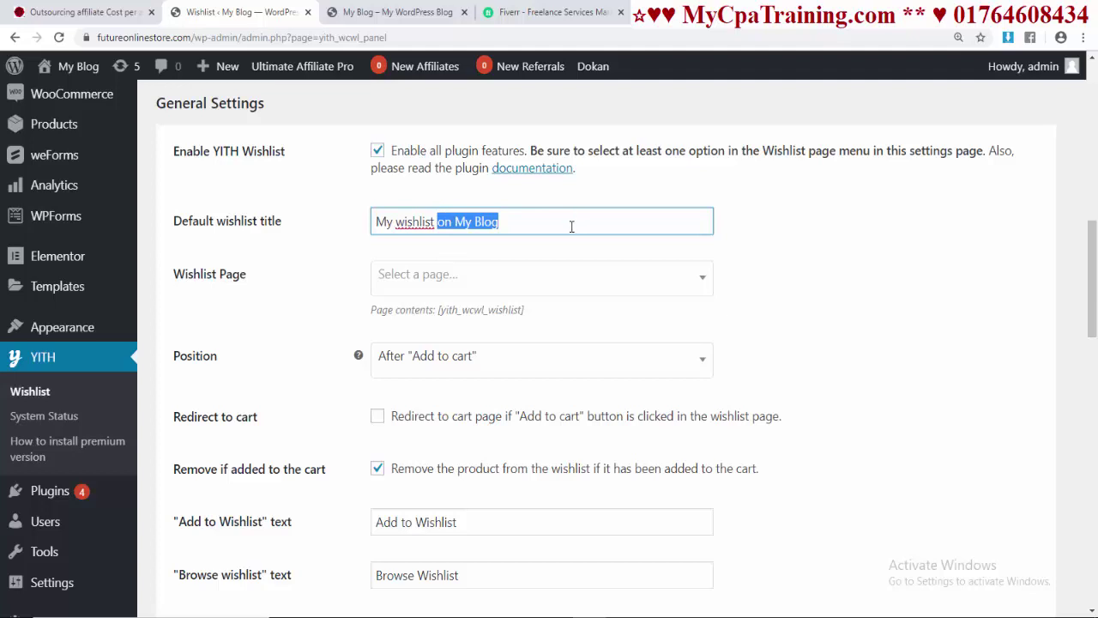
key(BackSpace)
click(814, 300)
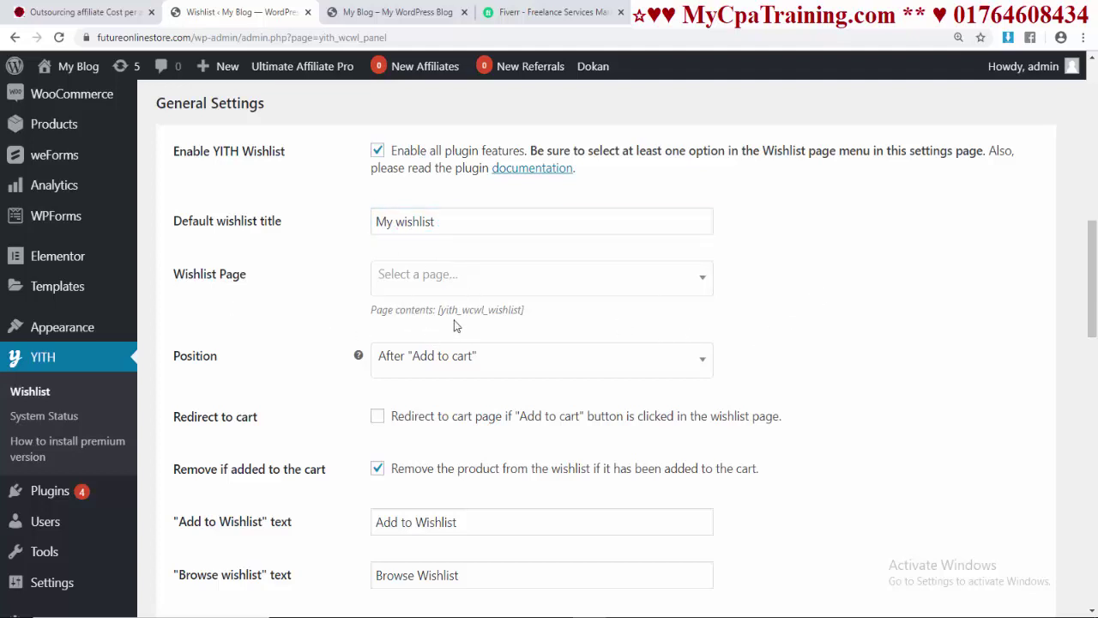
drag(439, 310, 535, 317)
Step: Start a new page from the Pages list in a second browser tab
double_click(273, 312)
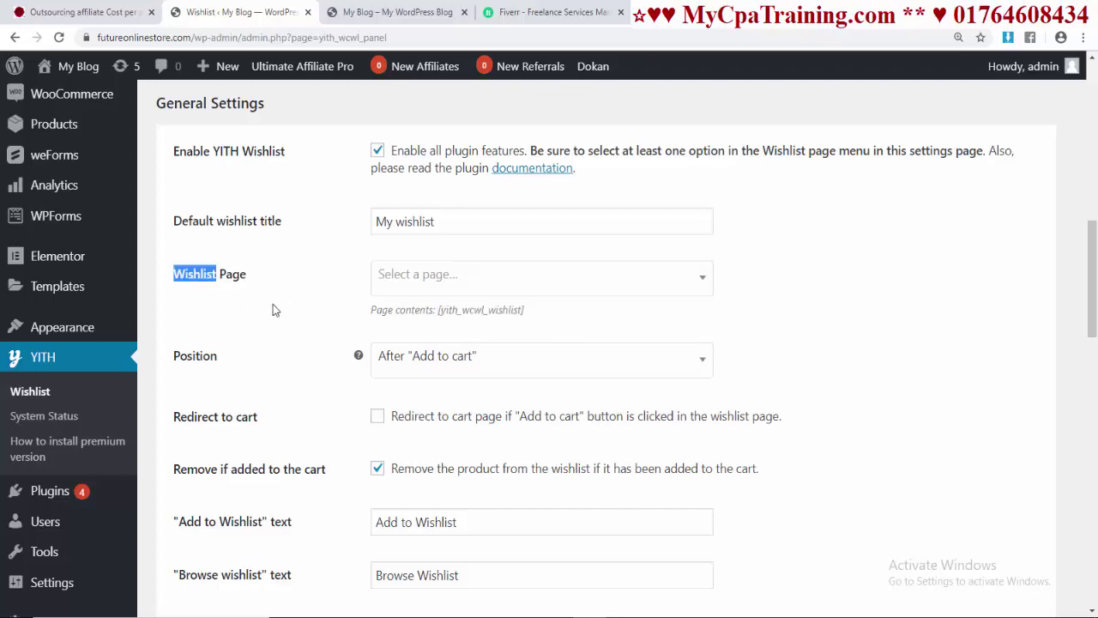
scroll(285, 309, up, 4)
right_click(51, 239)
click(98, 249)
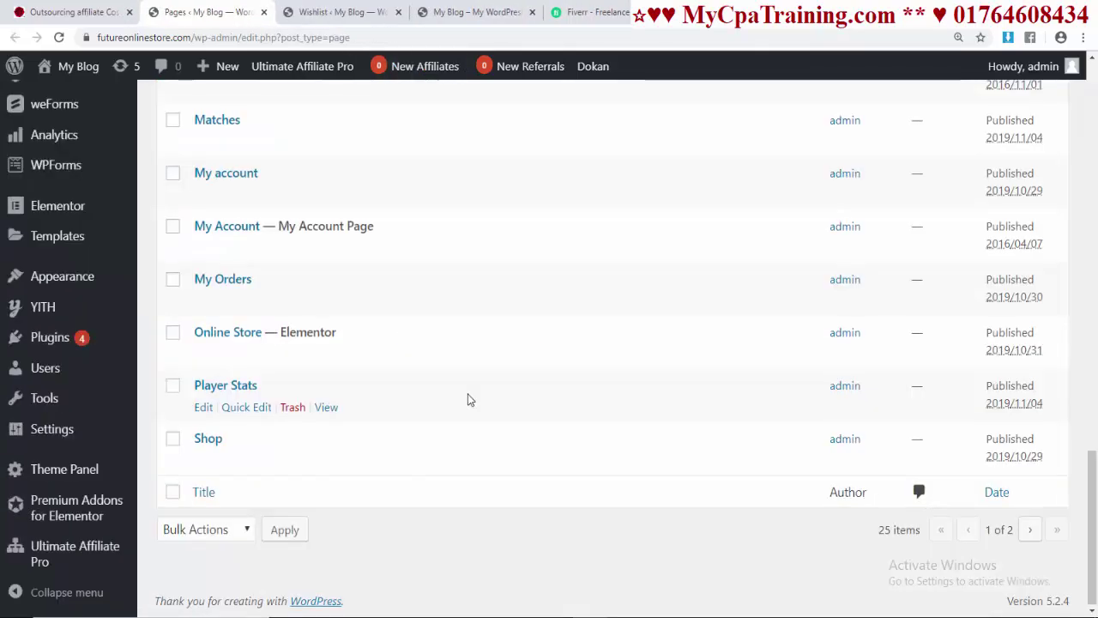
scroll(467, 396, up, 15)
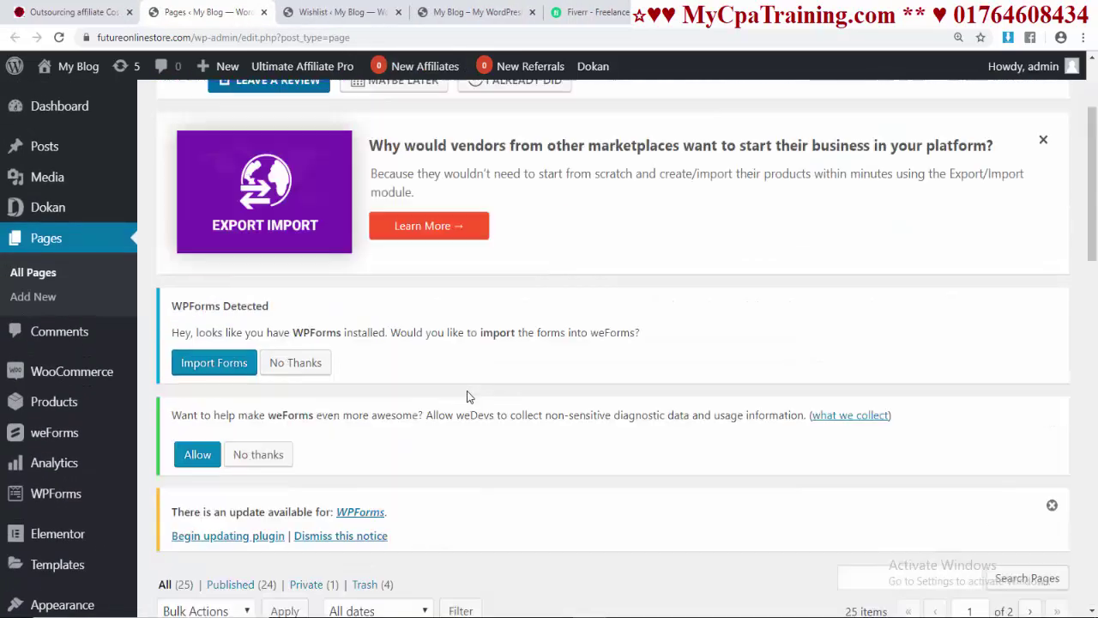
scroll(467, 396, down, 4)
scroll(467, 397, down, 11)
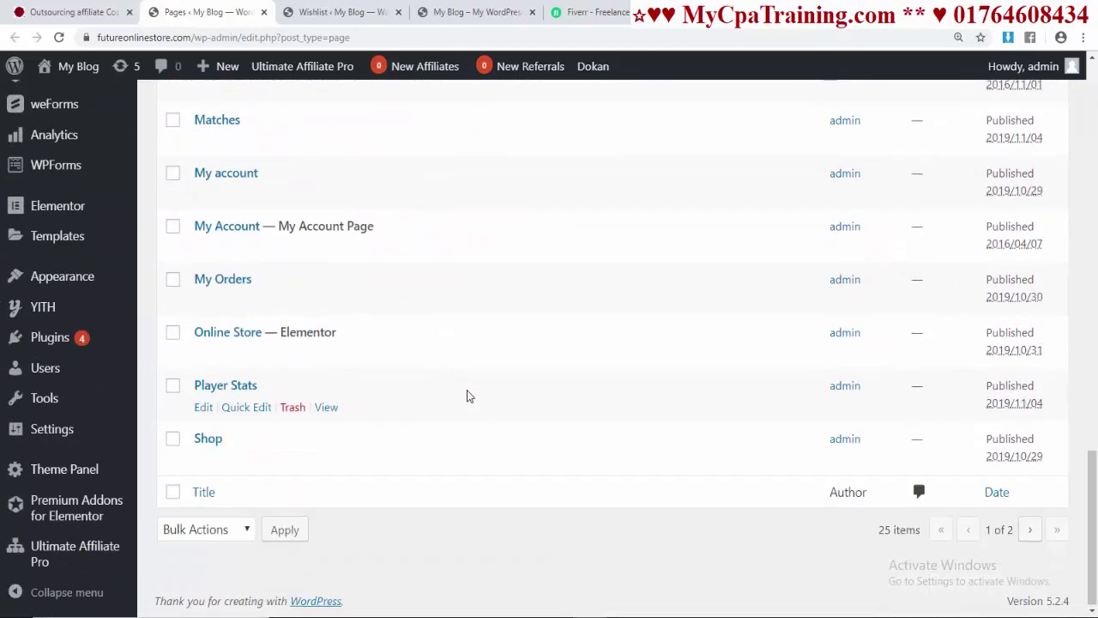
scroll(467, 396, up, 5)
scroll(467, 396, up, 10)
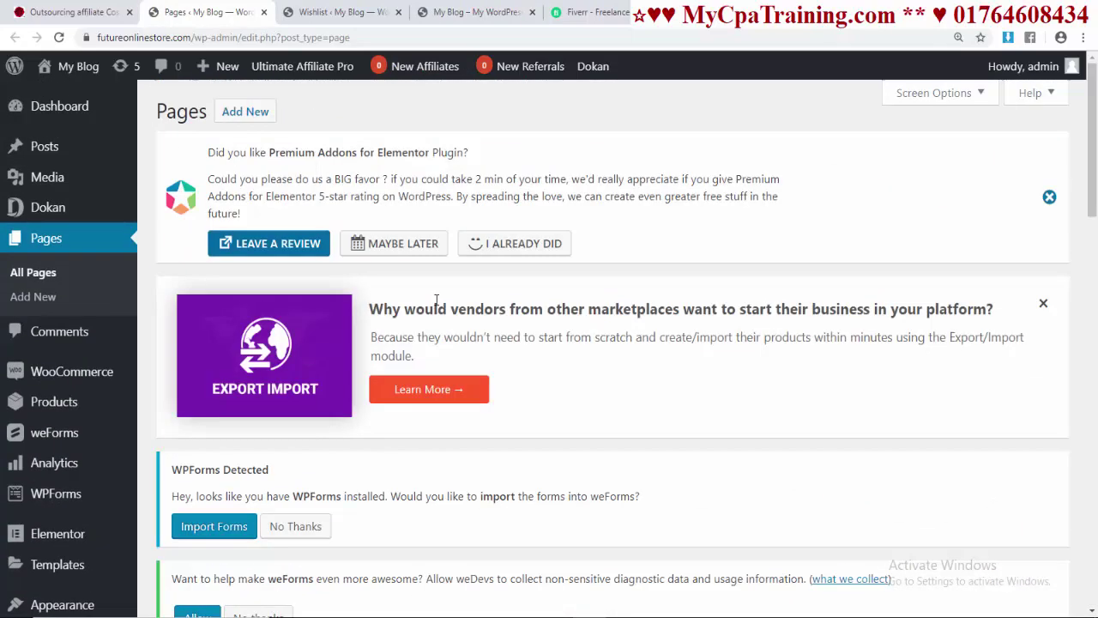
click(245, 112)
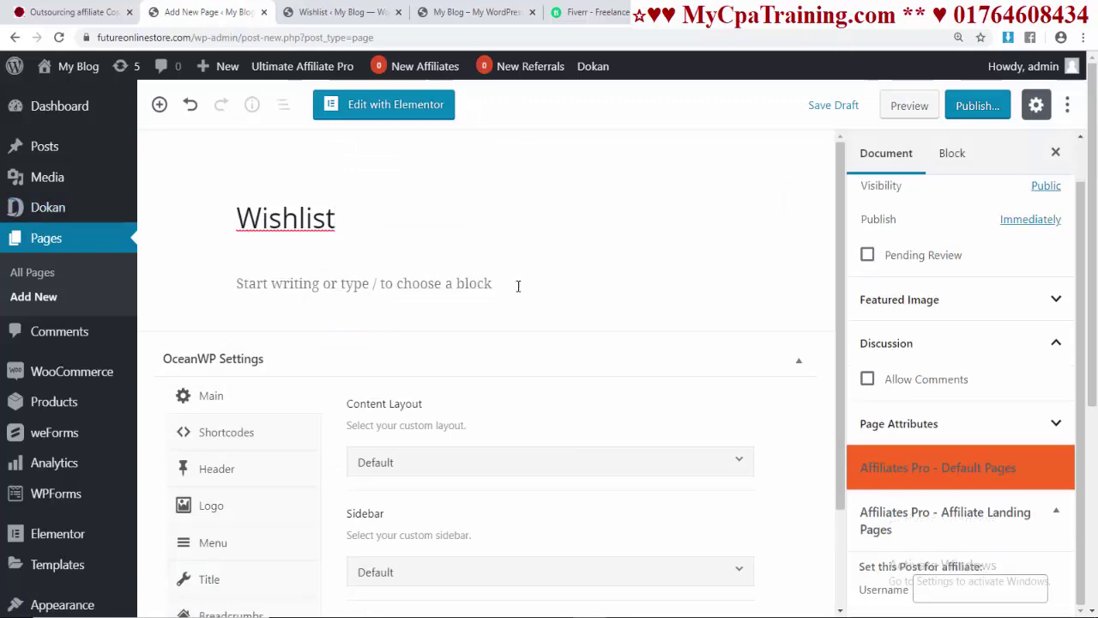
Step: Copy the [yith_wcwl_wishlist] shortcode from the Wishlist settings
click(340, 12)
scroll(616, 446, down, 4)
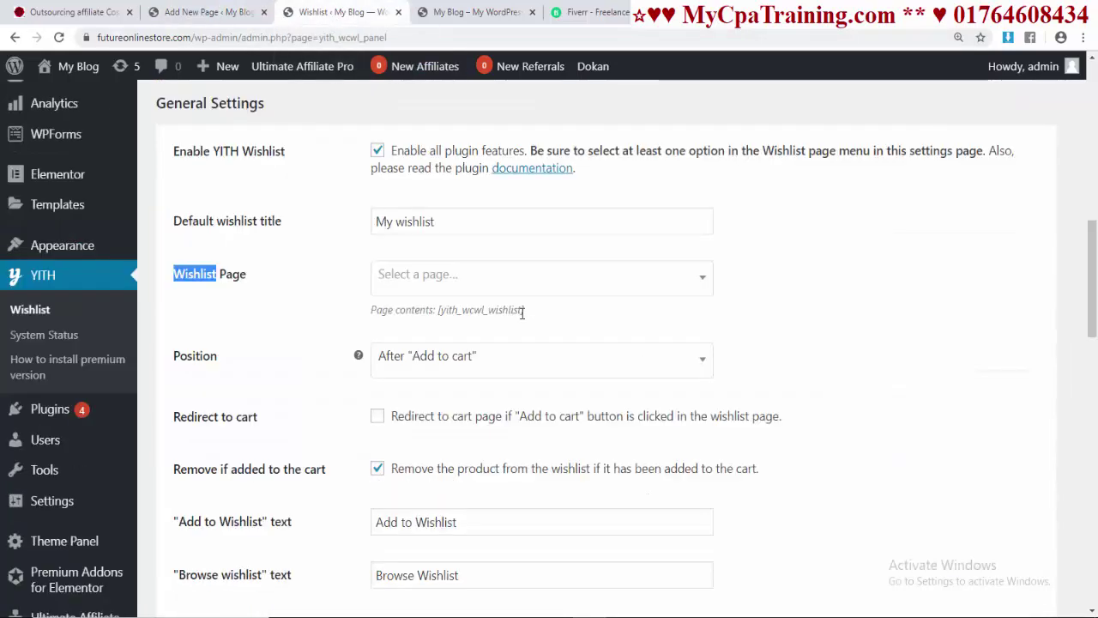
drag(524, 310, 439, 312)
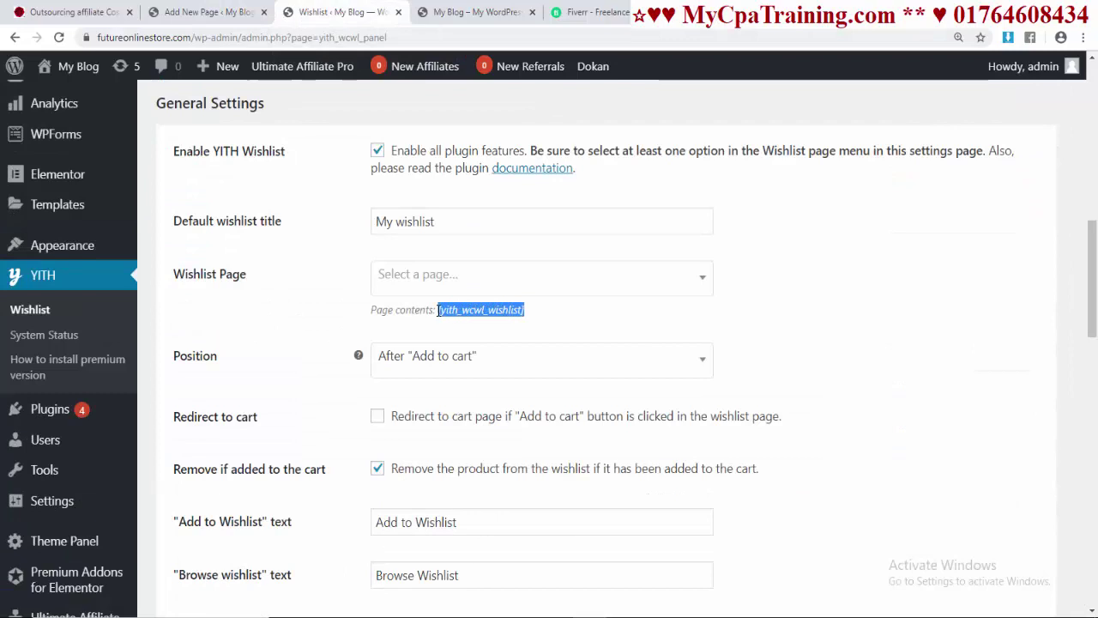
right_click(460, 311)
click(488, 321)
Step: Paste the shortcode into a paragraph of the Wishlist page and publish it
click(232, 13)
click(258, 284)
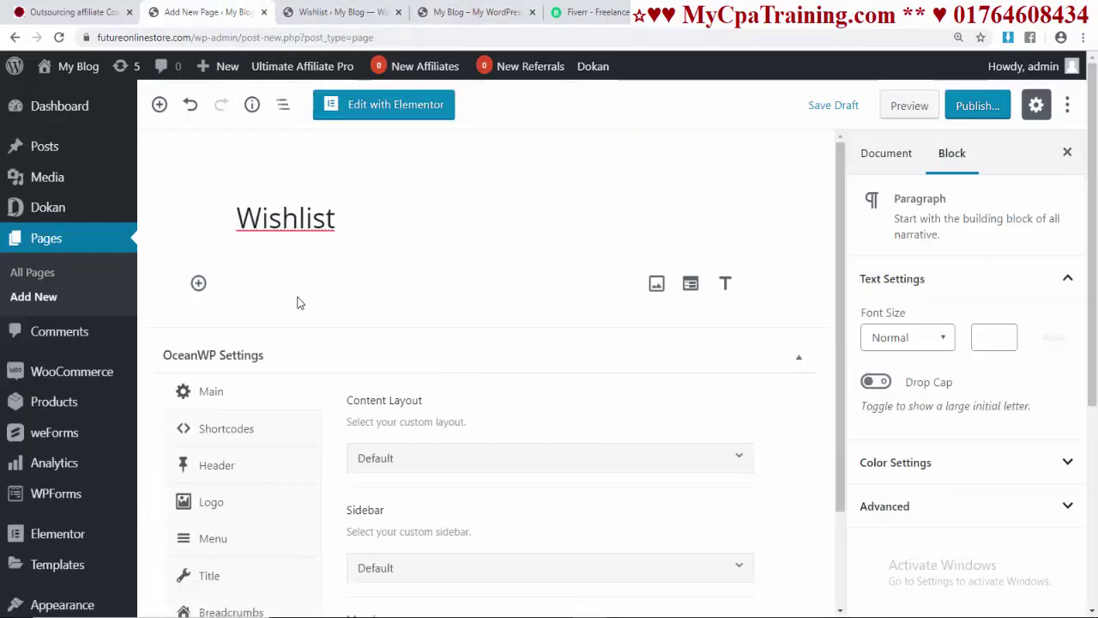
key(ctrl+v)
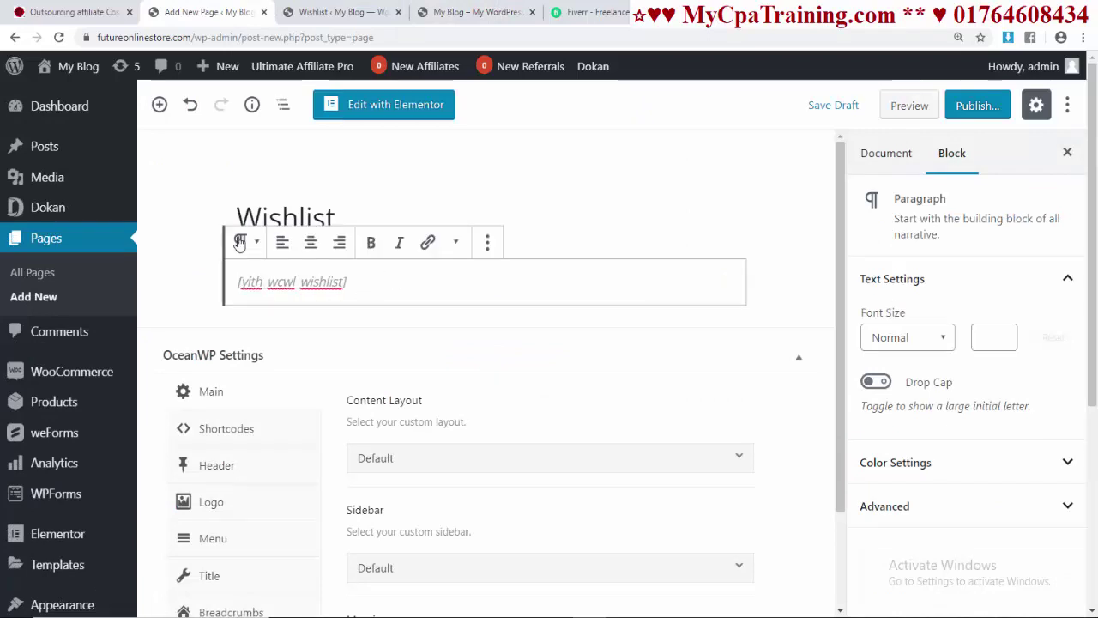
click(983, 118)
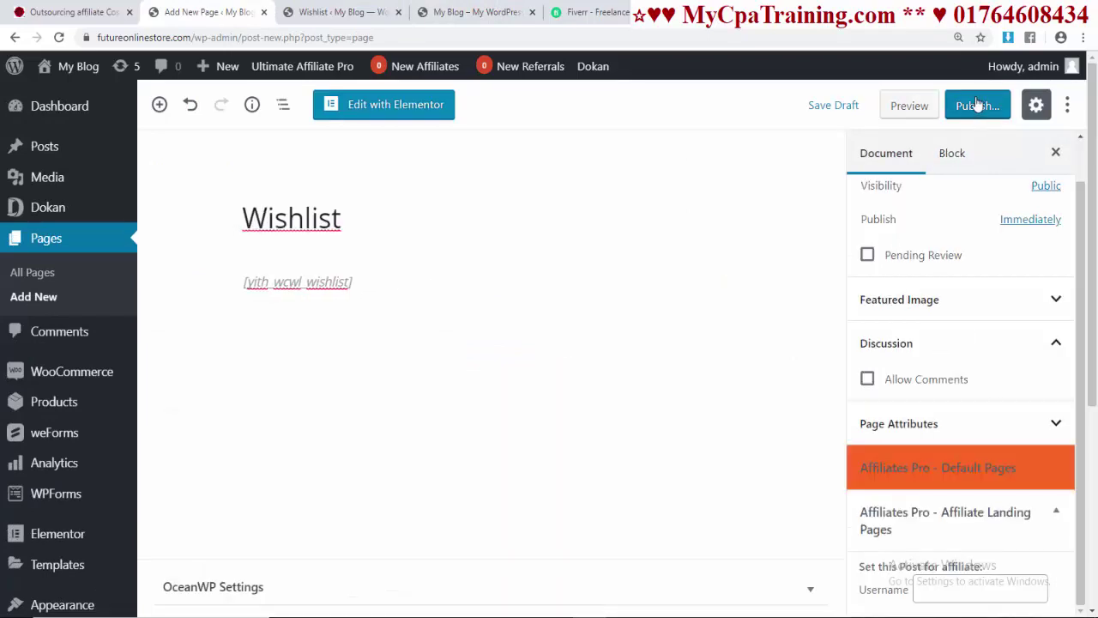
click(977, 107)
key(ctrl+Tab)
scroll(711, 355, up, 10)
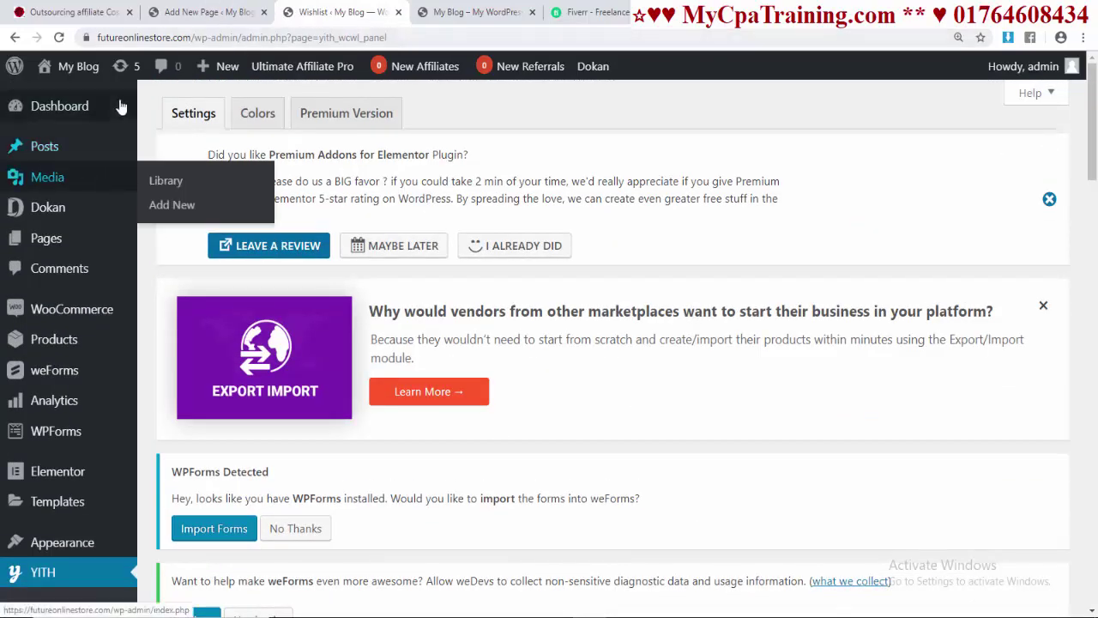
Step: Reload the settings and choose 'Wishlist' as the Wishlist Page
click(58, 39)
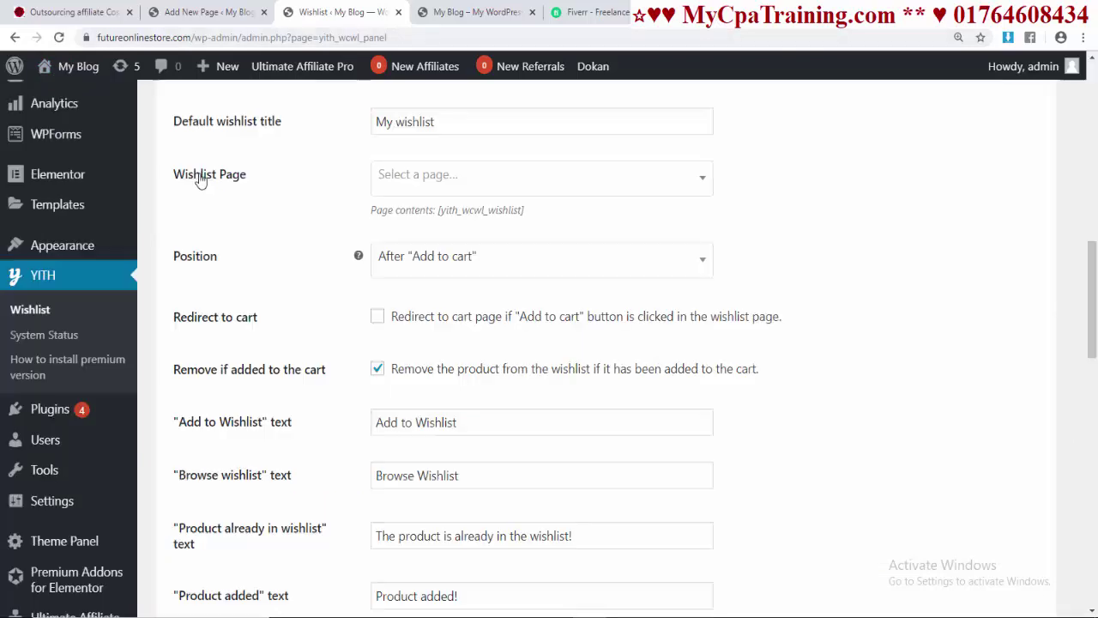
click(461, 183)
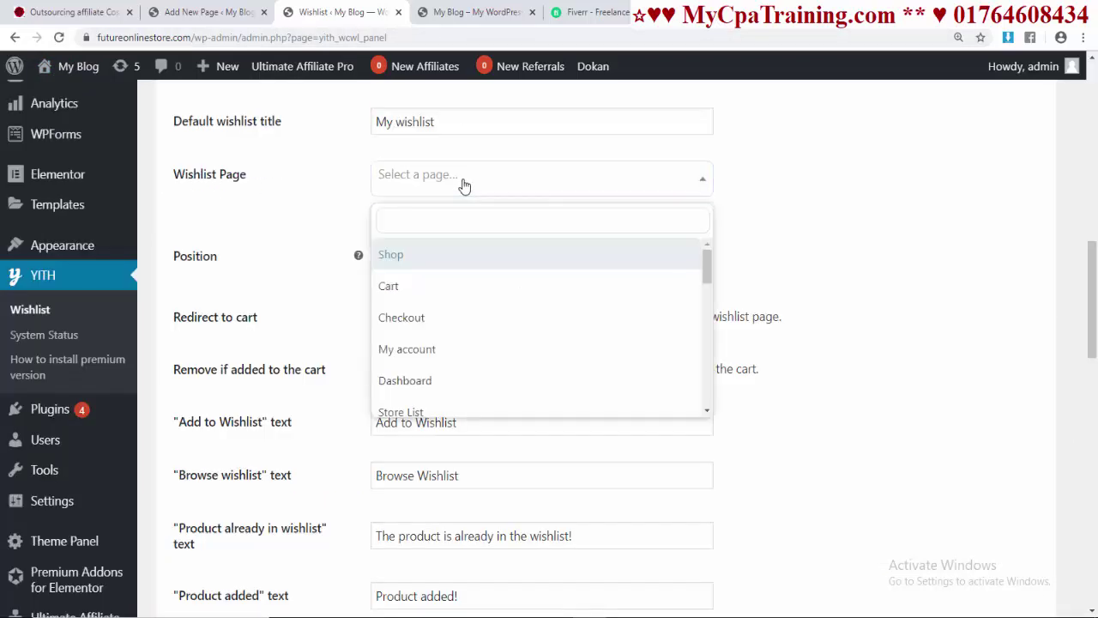
scroll(457, 351, down, 3)
scroll(458, 351, down, 5)
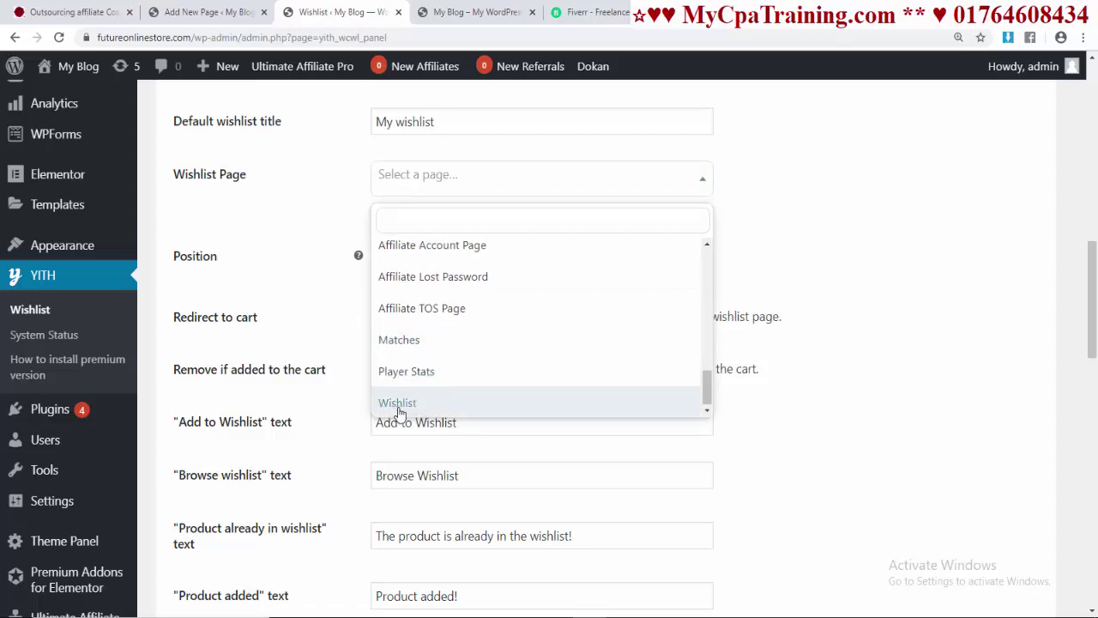
click(396, 403)
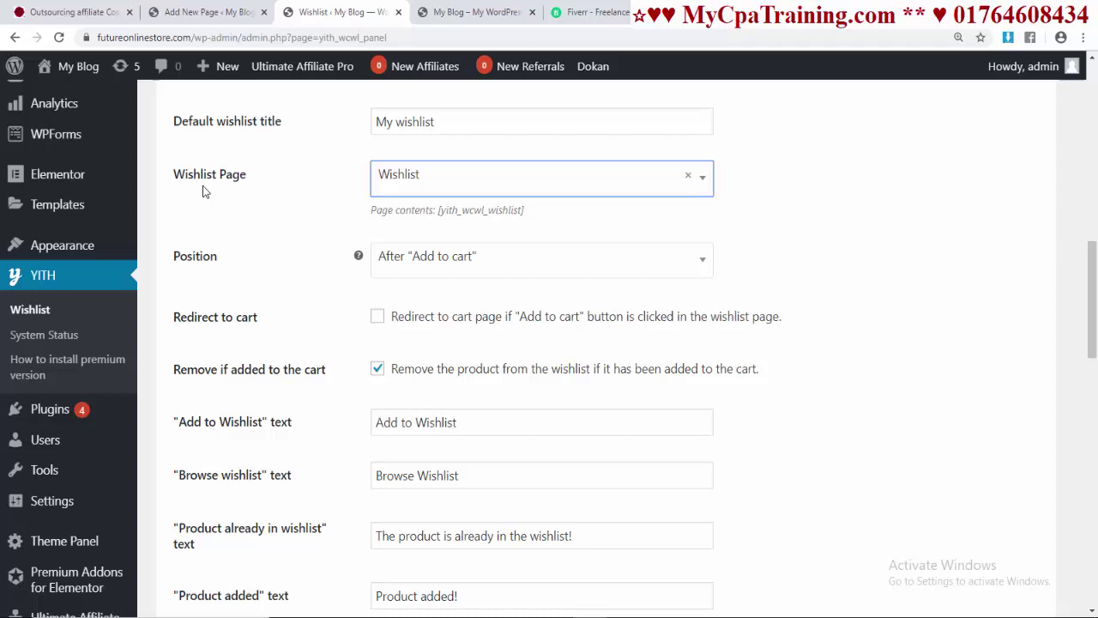
Step: Keep the wishlist button position set to After "Add to cart"
scroll(390, 349, down, 1)
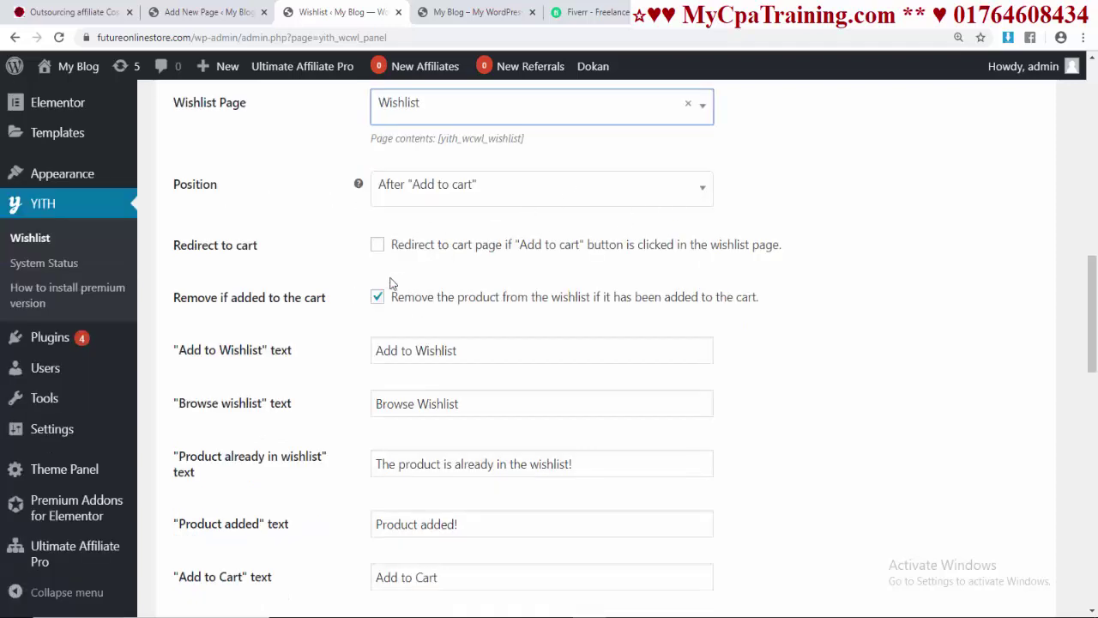
click(706, 191)
click(217, 266)
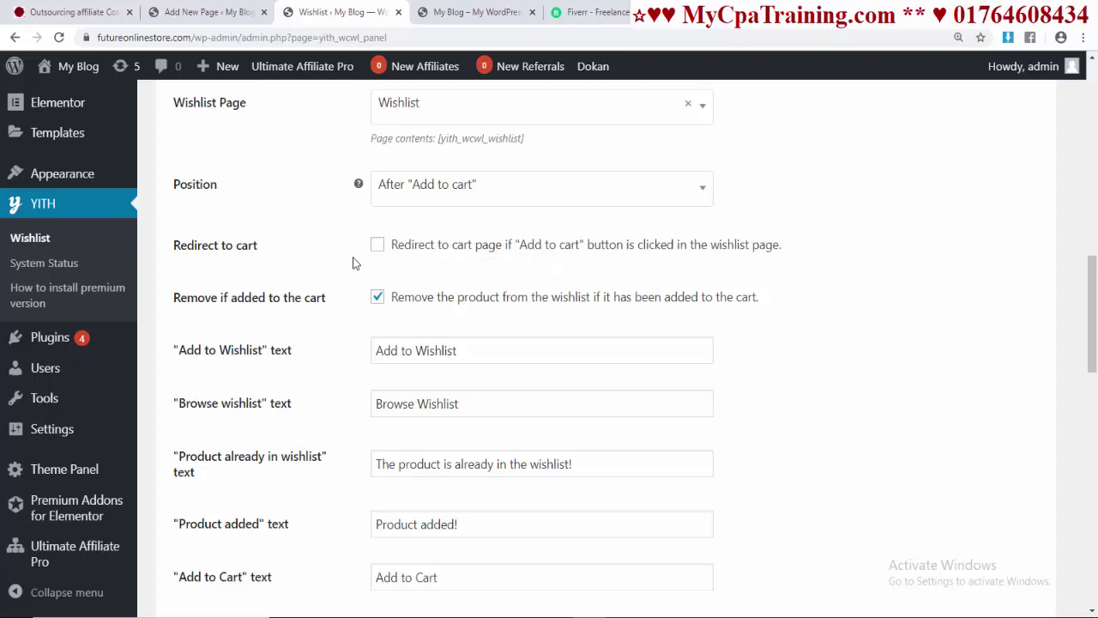
scroll(787, 283, down, 1)
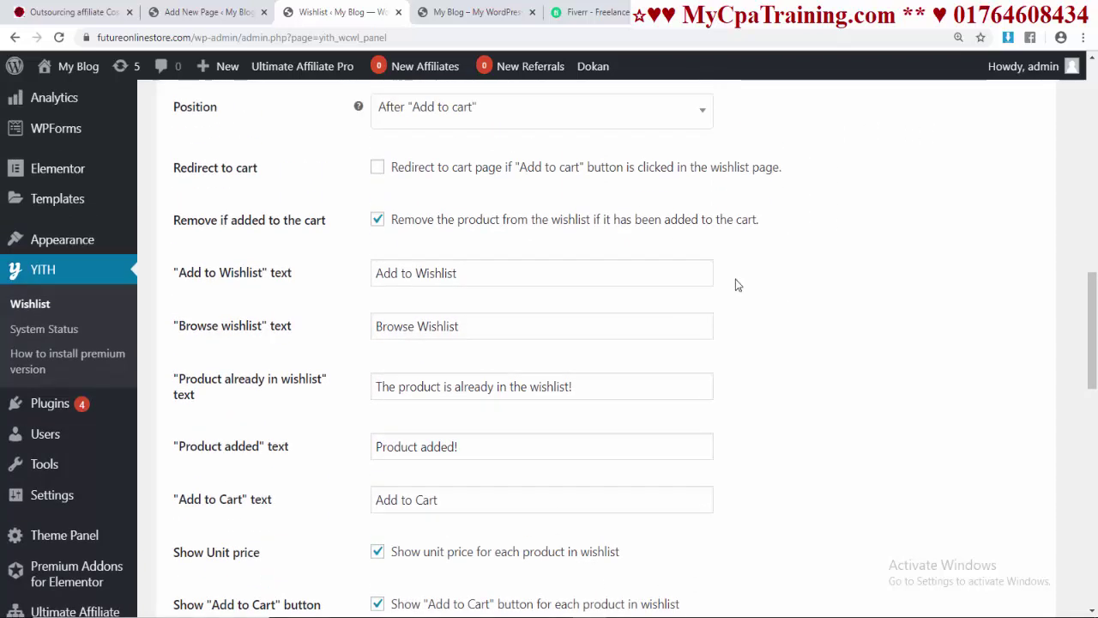
scroll(374, 178, up, 1)
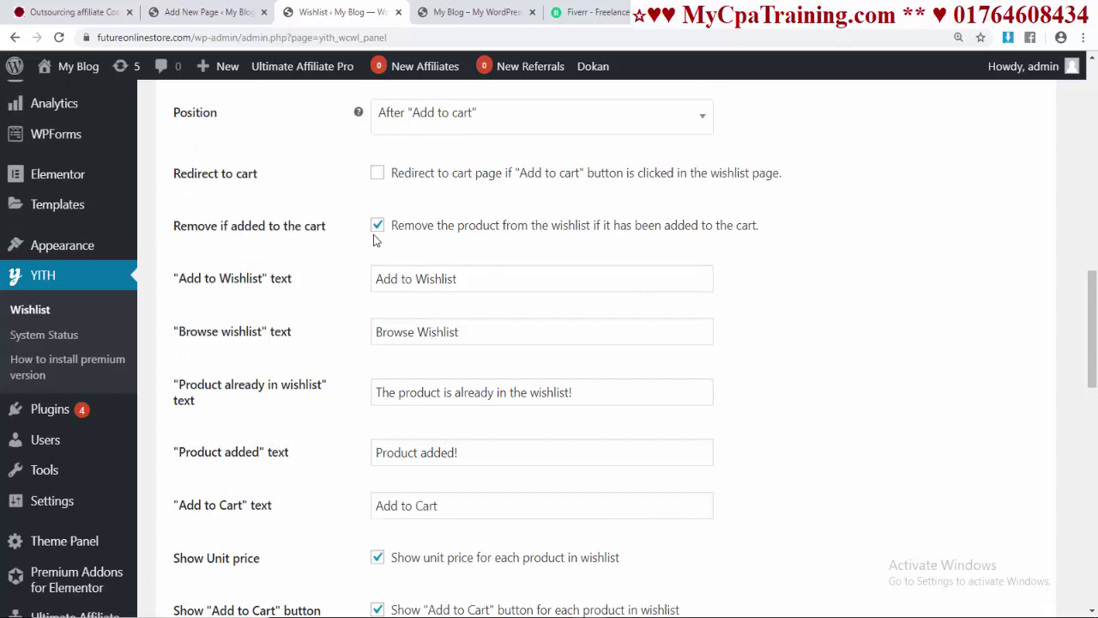
scroll(811, 282, down, 1)
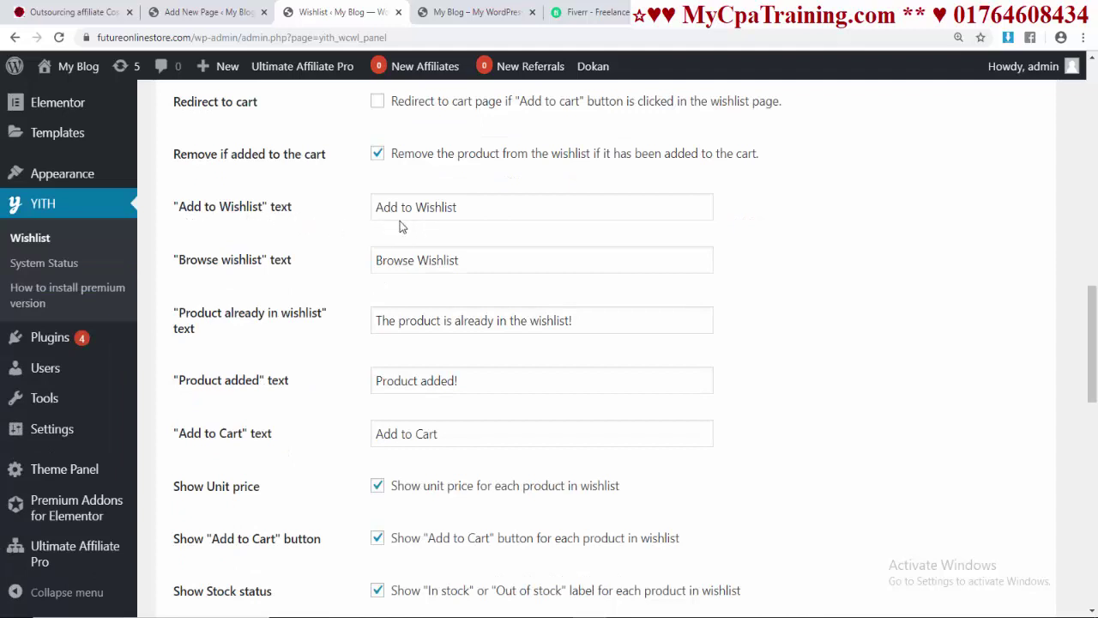
triple_click(465, 206)
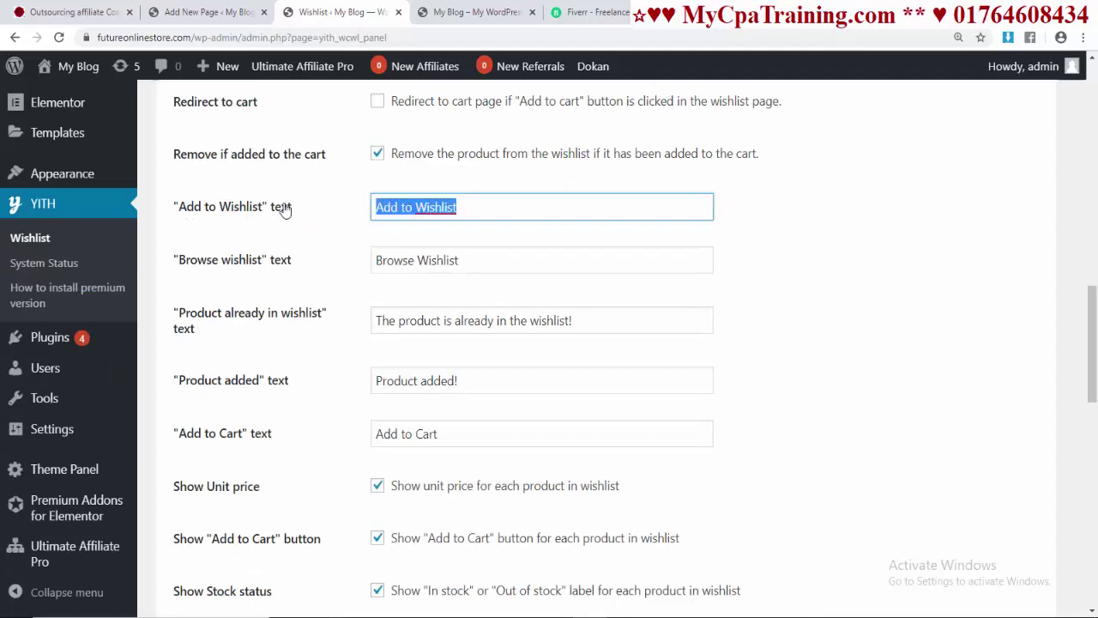
click(774, 300)
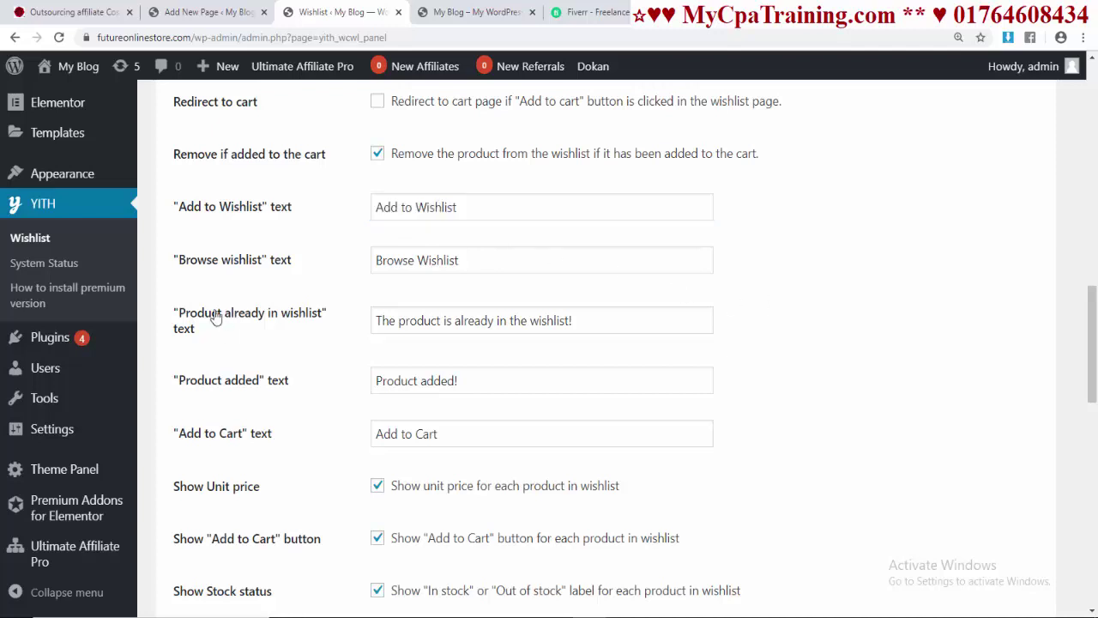
triple_click(475, 260)
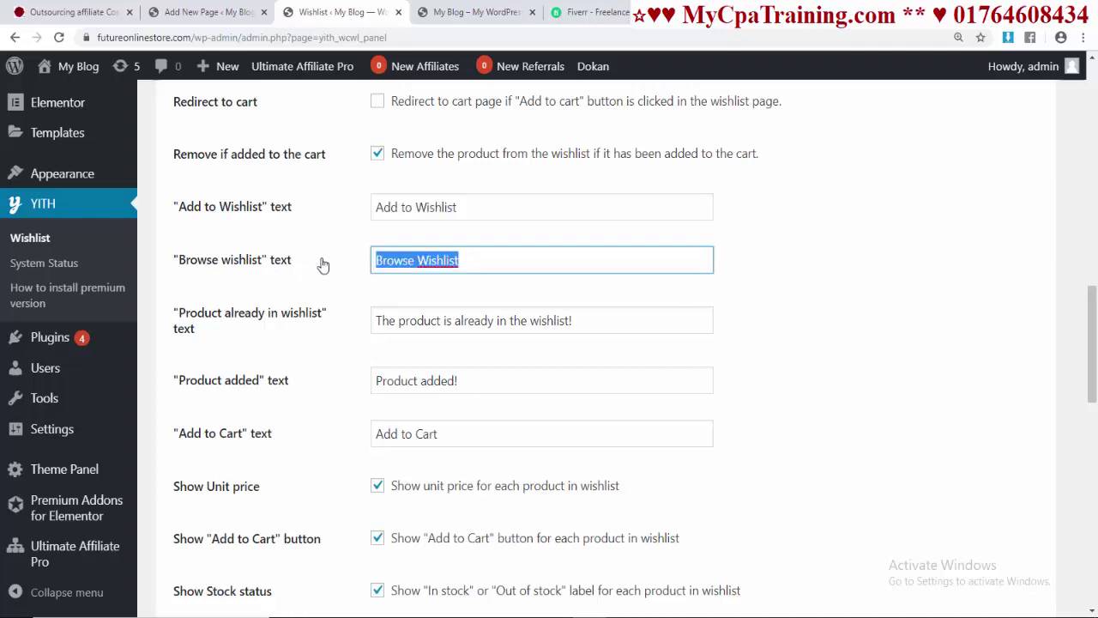
click(778, 357)
scroll(210, 261, down, 1)
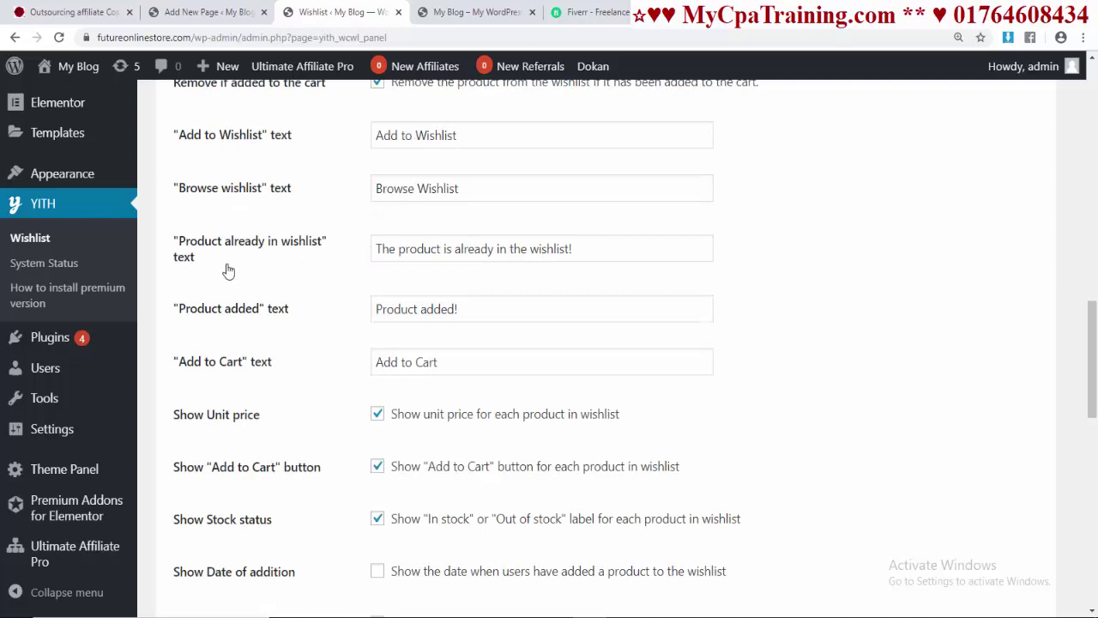
triple_click(589, 250)
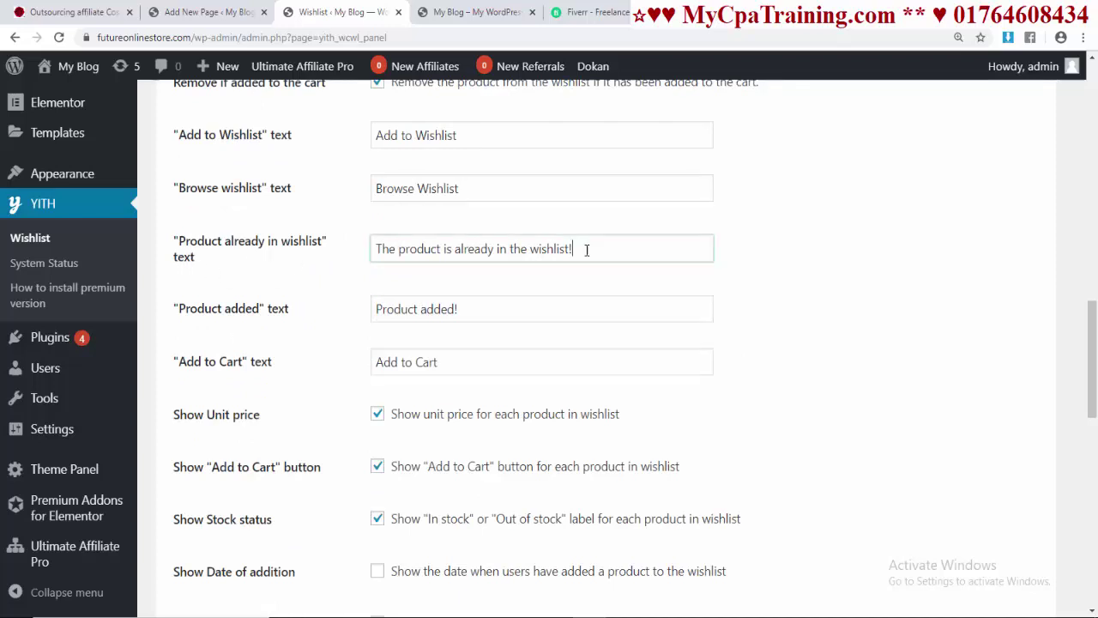
click(810, 344)
scroll(186, 185, down, 2)
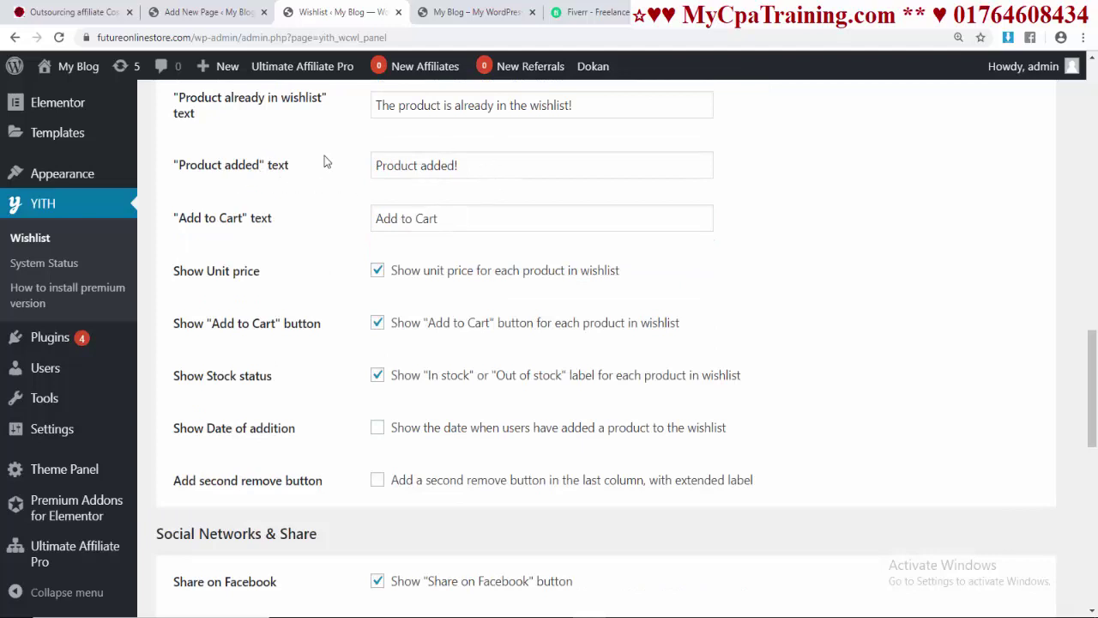
scroll(192, 163, down, 1)
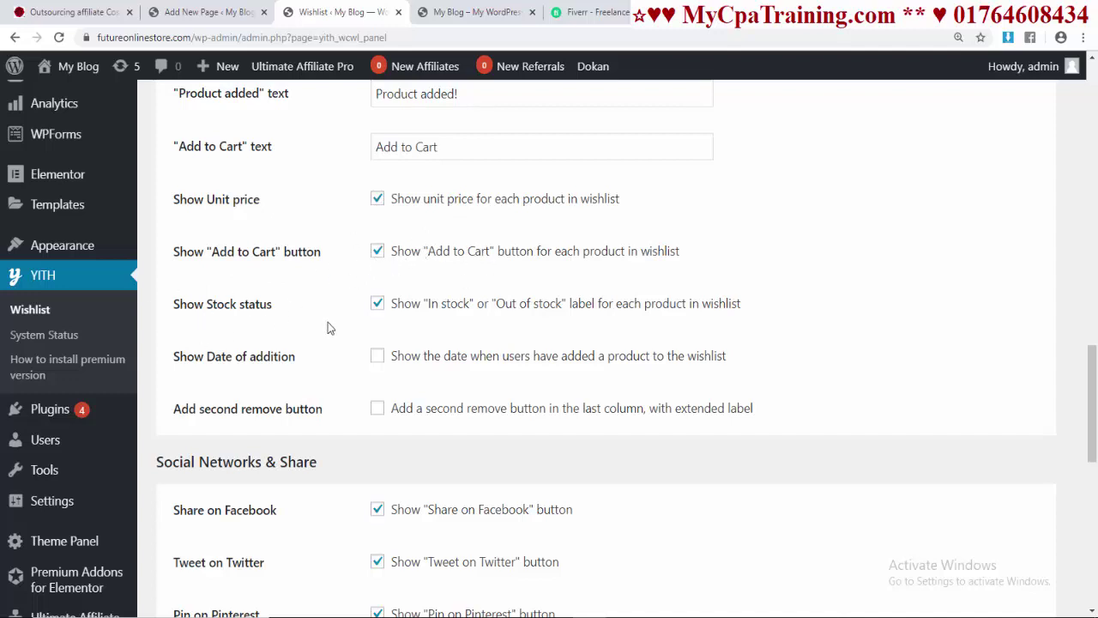
scroll(328, 406, down, 1)
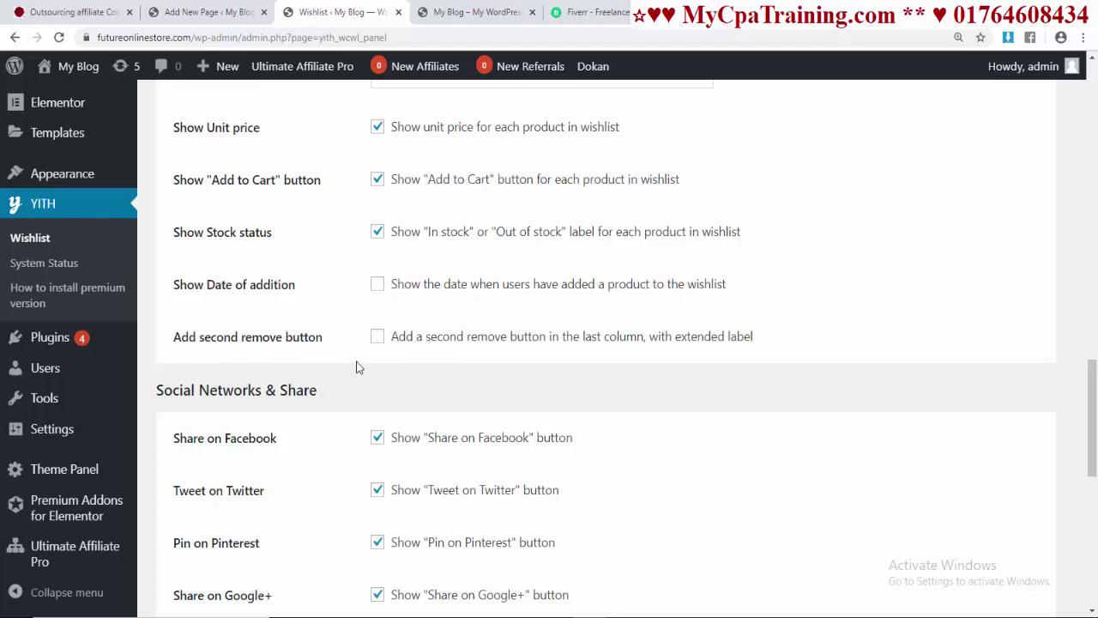
scroll(362, 345, down, 3)
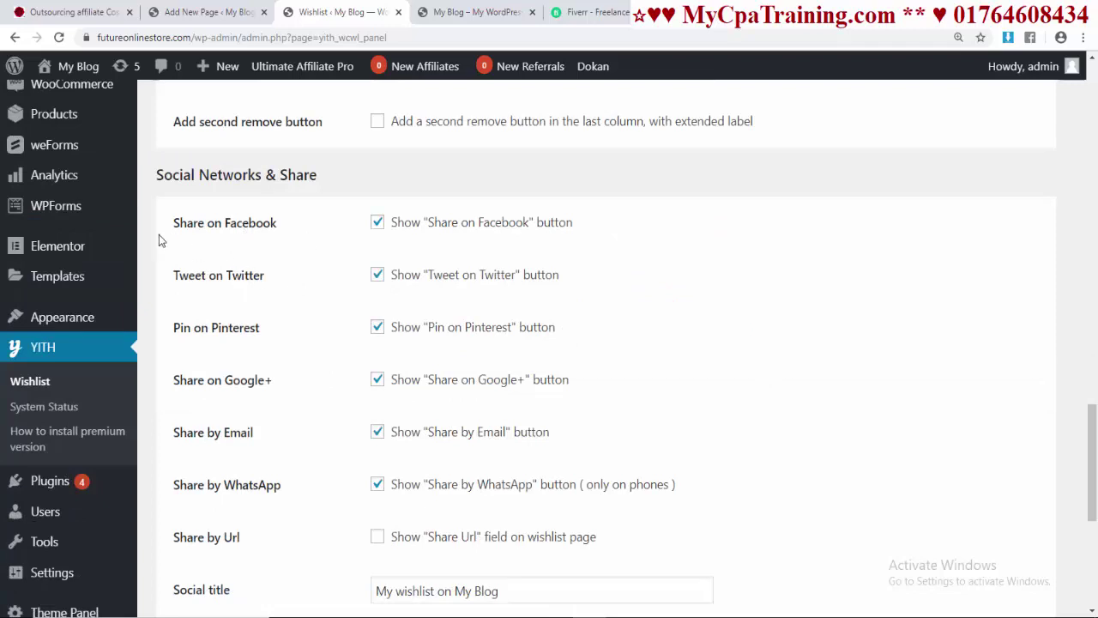
Step: Enable Share by Url, leaving Social title 'My wishlist on My Blog' and reviewing Social text
scroll(367, 306, down, 2)
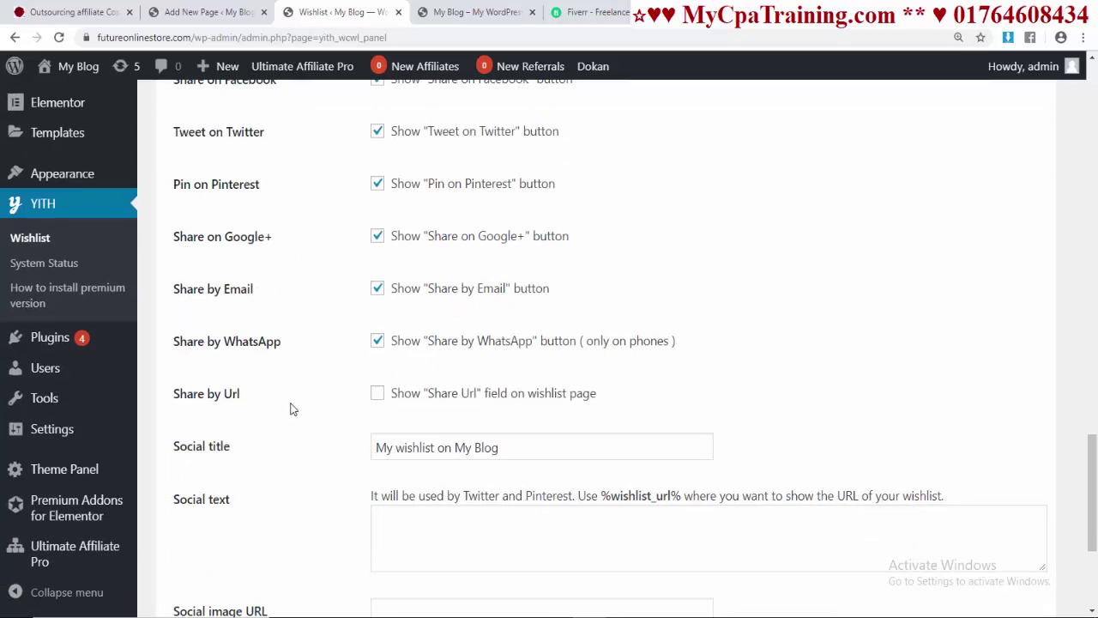
click(377, 396)
scroll(735, 373, down, 3)
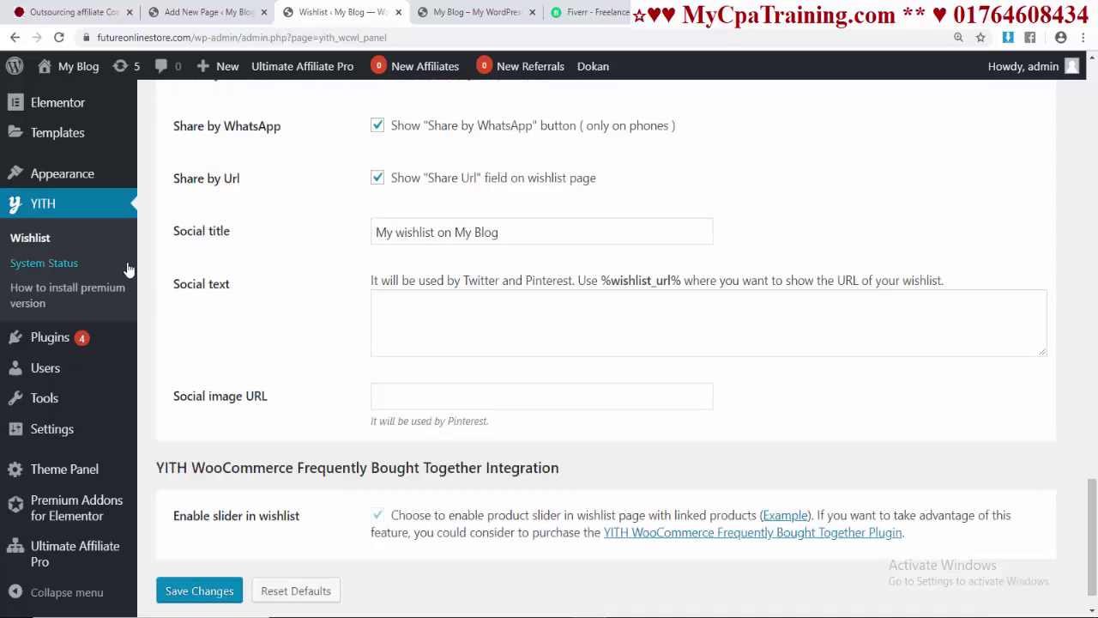
drag(518, 243, 337, 225)
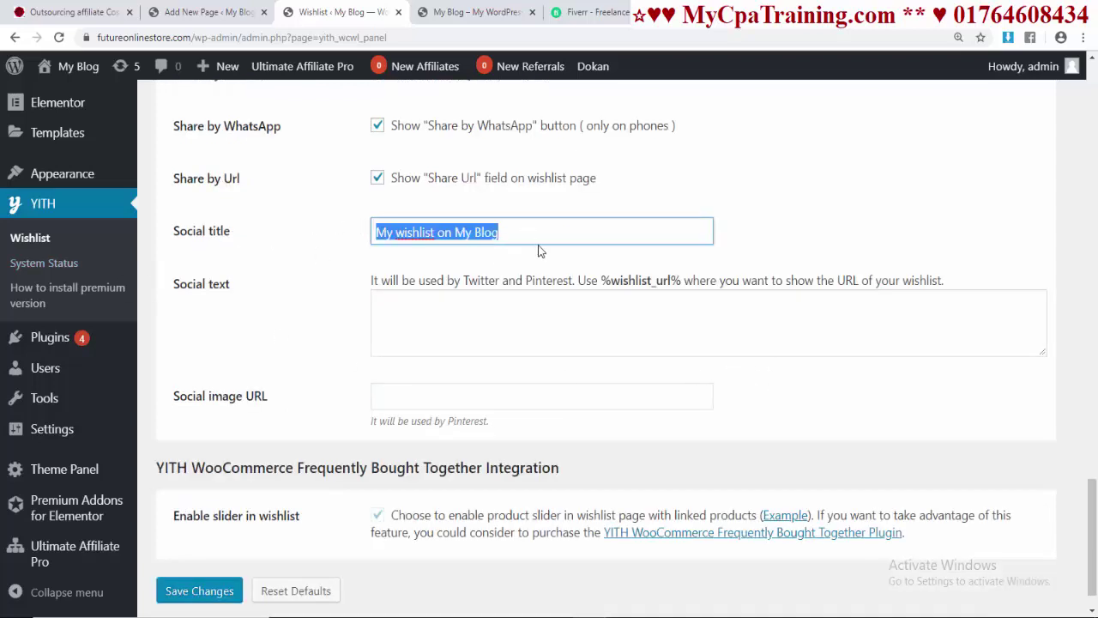
click(429, 311)
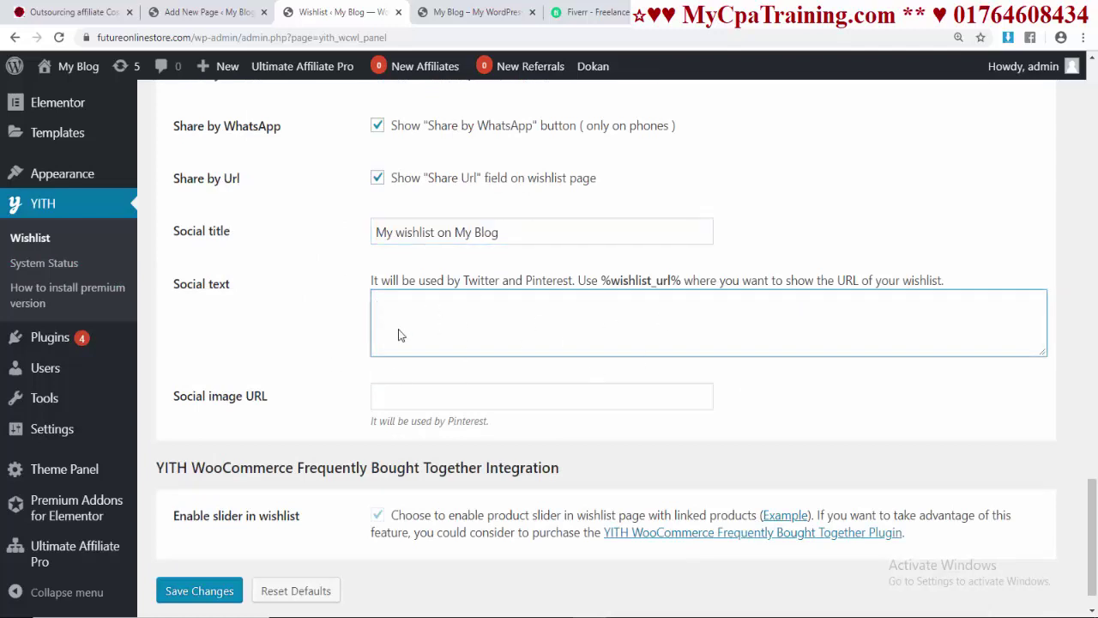
scroll(454, 343, down, 1)
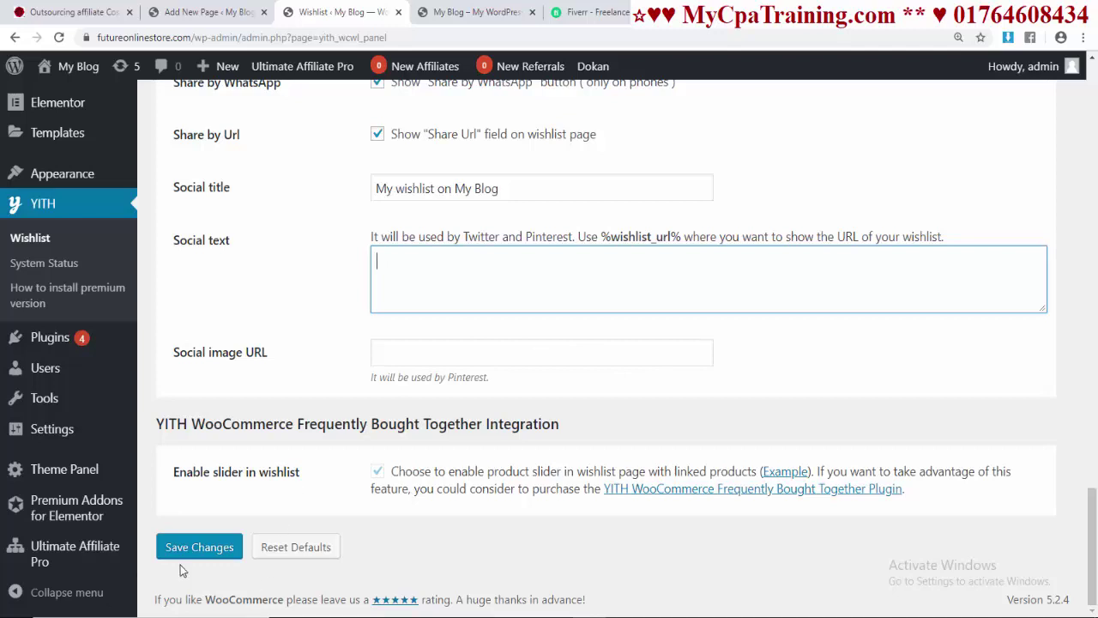
Step: Save the general wishlist settings, then save the Colors tab with theme style on, anchors-as-buttons off
click(199, 549)
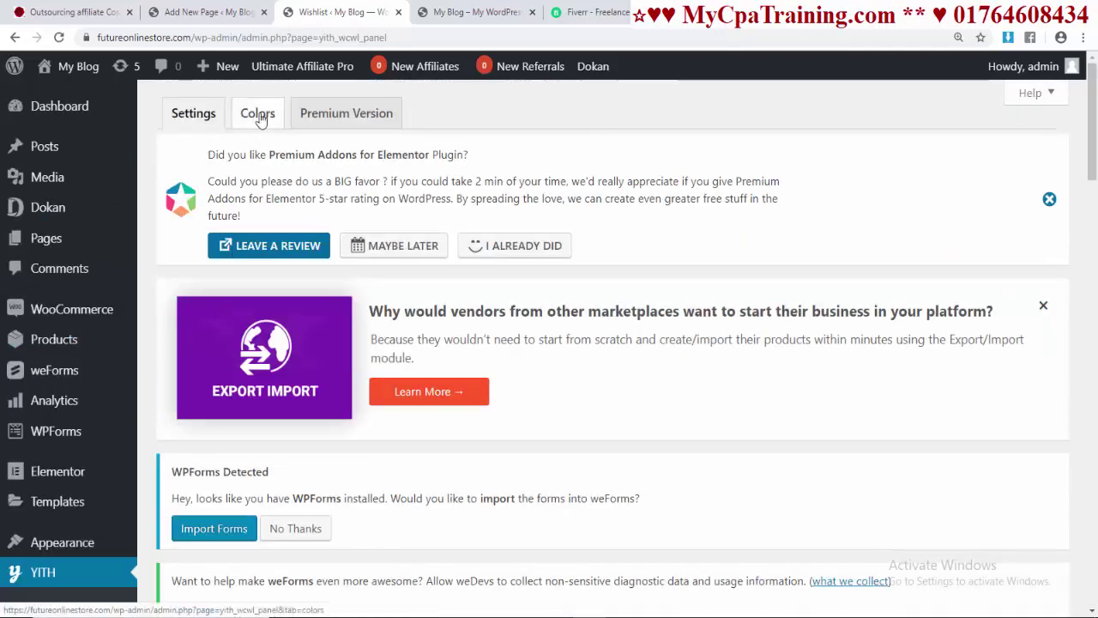
click(255, 117)
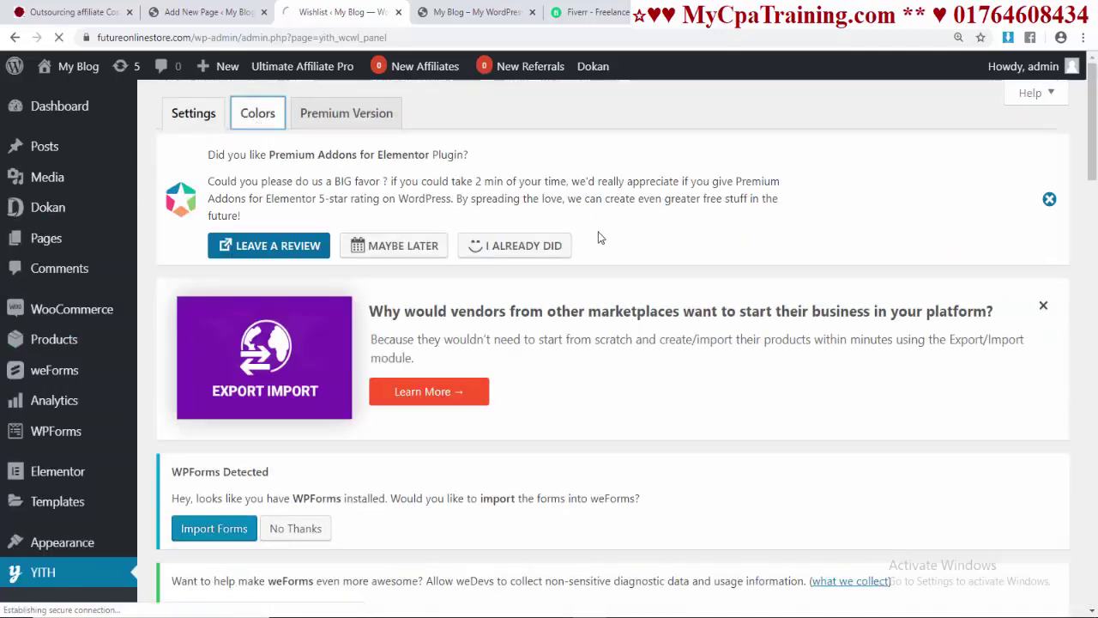
scroll(520, 409, down, 5)
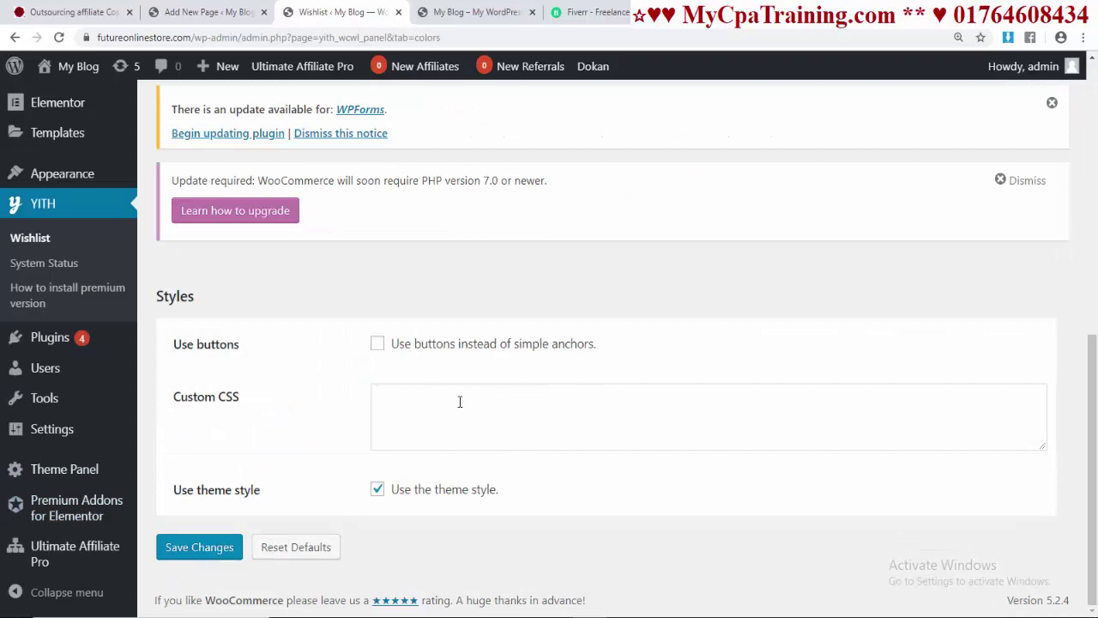
scroll(588, 441, up, 1)
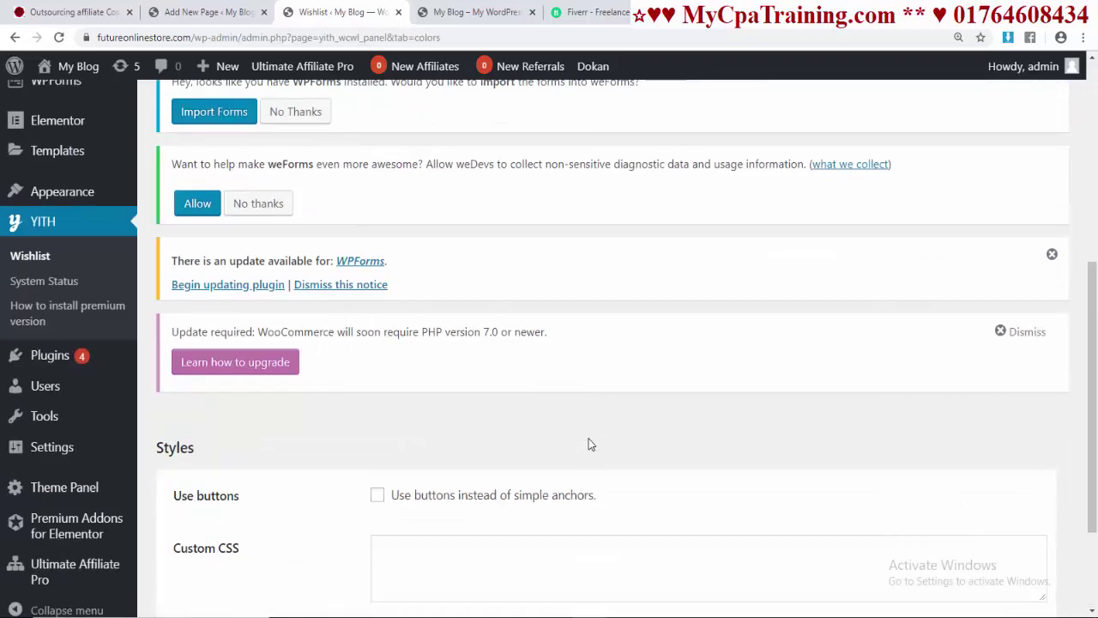
scroll(588, 441, down, 1)
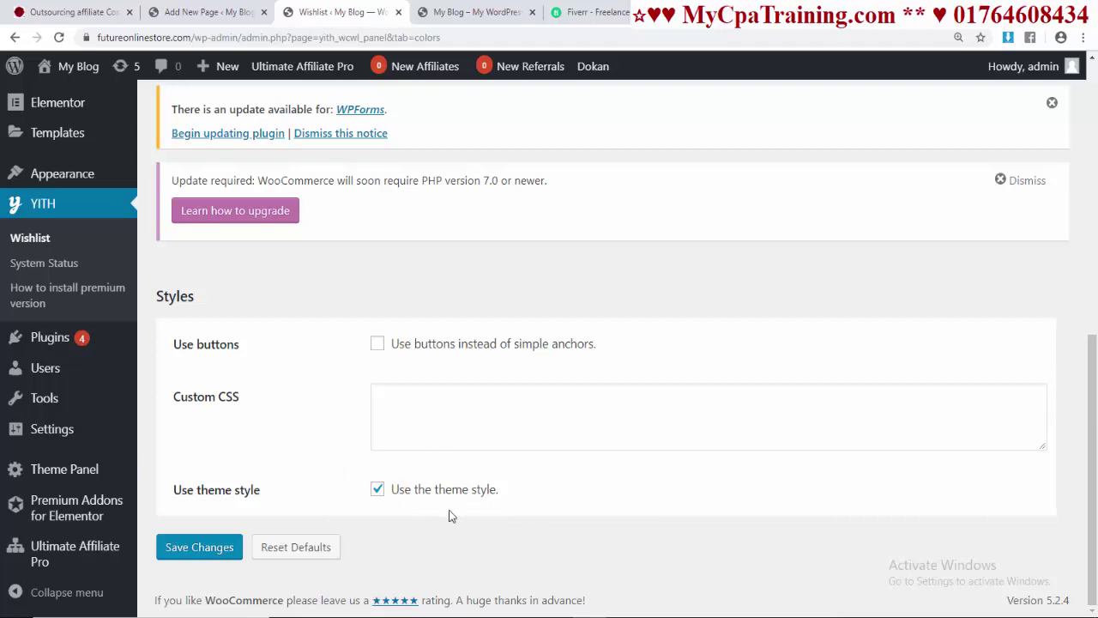
click(203, 547)
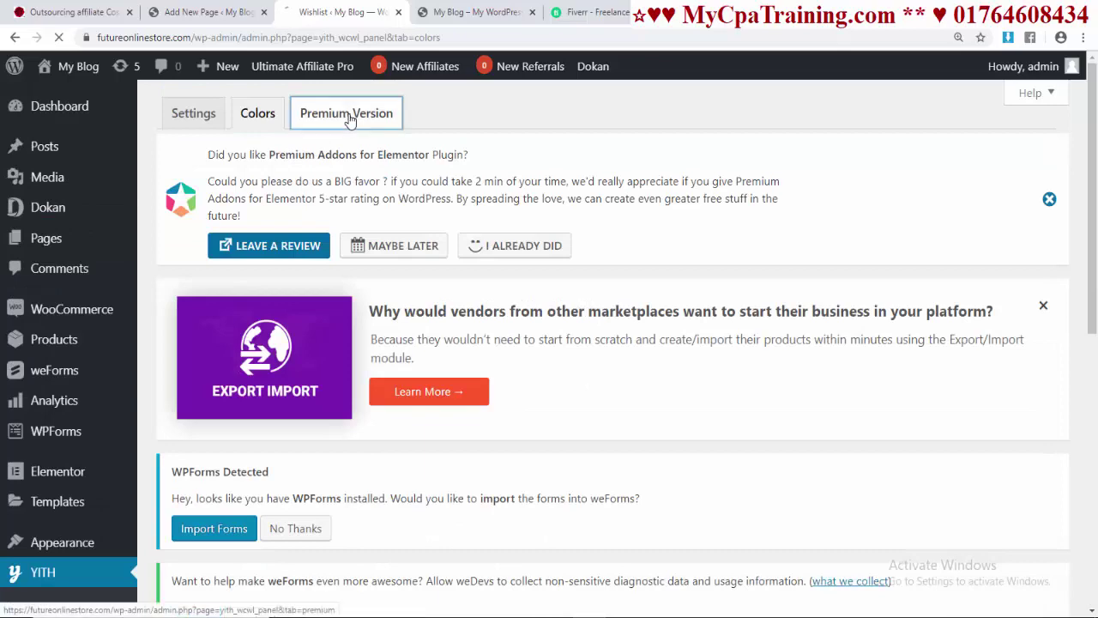
Step: Browse the Premium Version tab's premium features, such as Multiple Wishlist
click(351, 117)
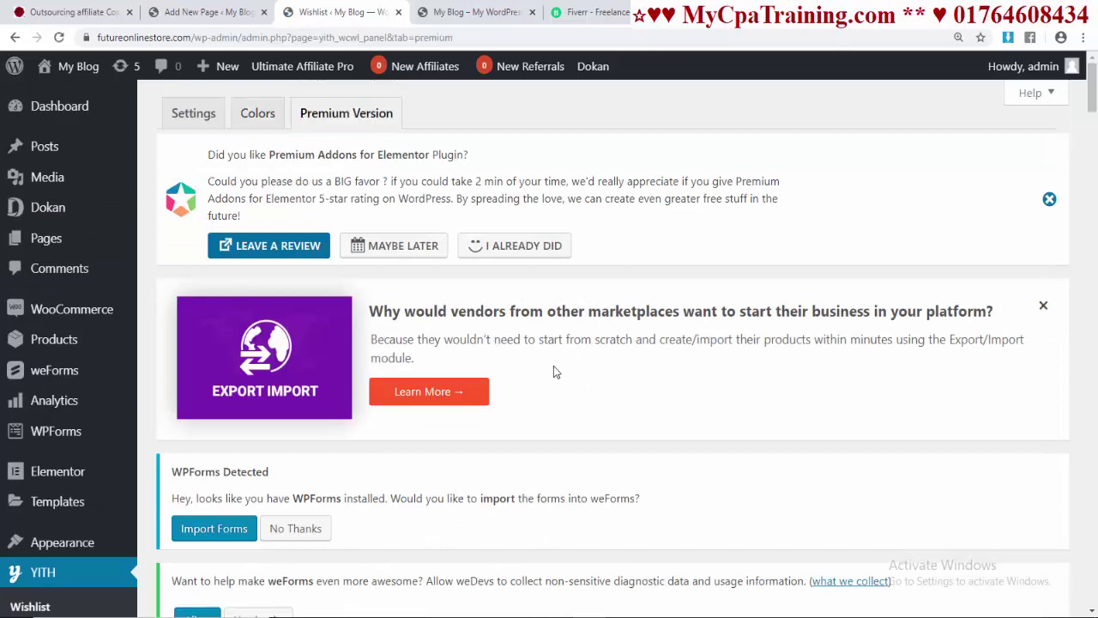
scroll(550, 370, down, 3)
scroll(541, 378, down, 7)
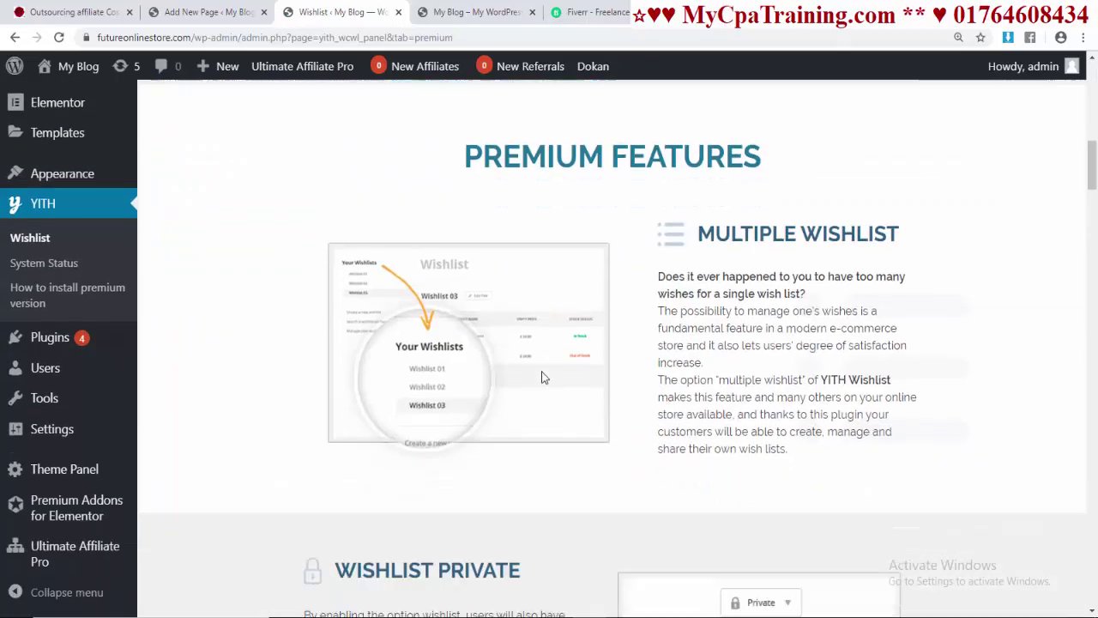
scroll(540, 370, up, 10)
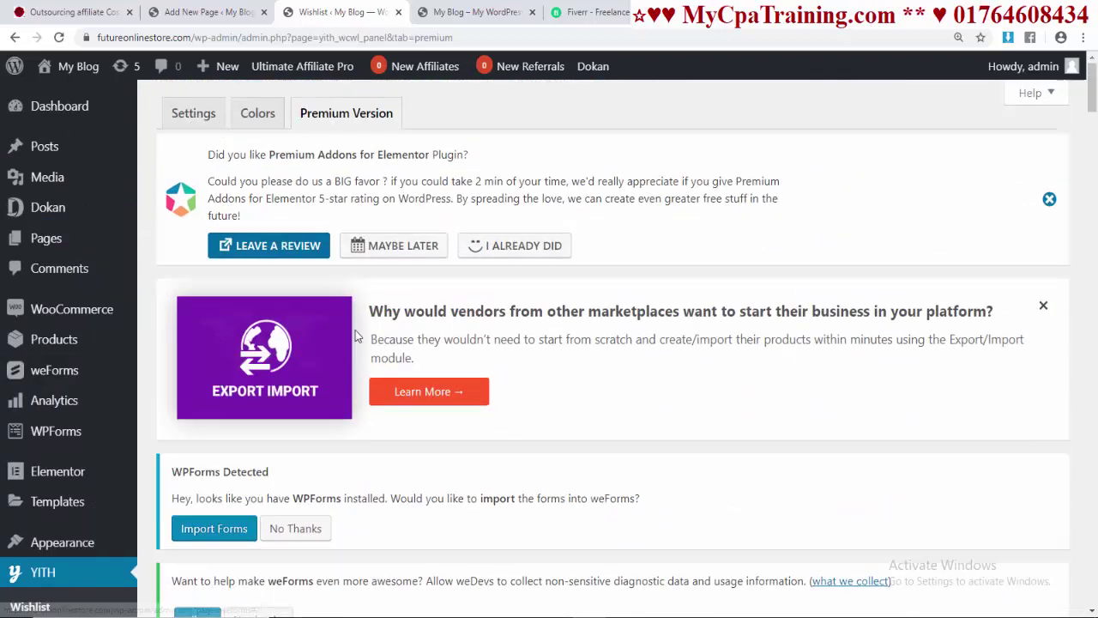
Step: Open the Slim Sweater product on the storefront and add it to the wishlist
click(470, 12)
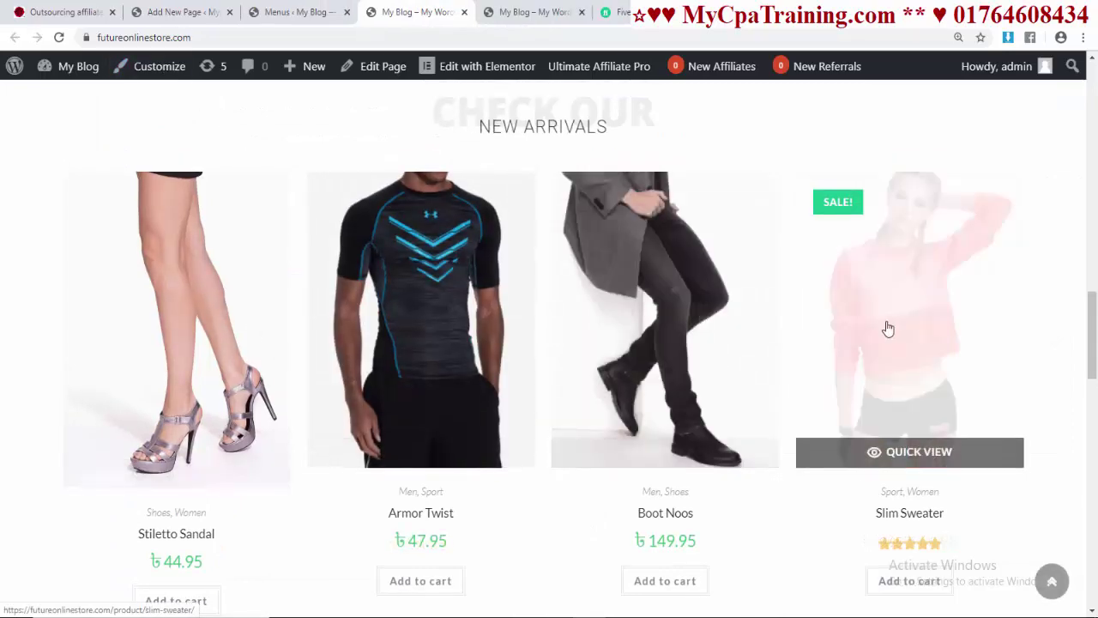
click(880, 322)
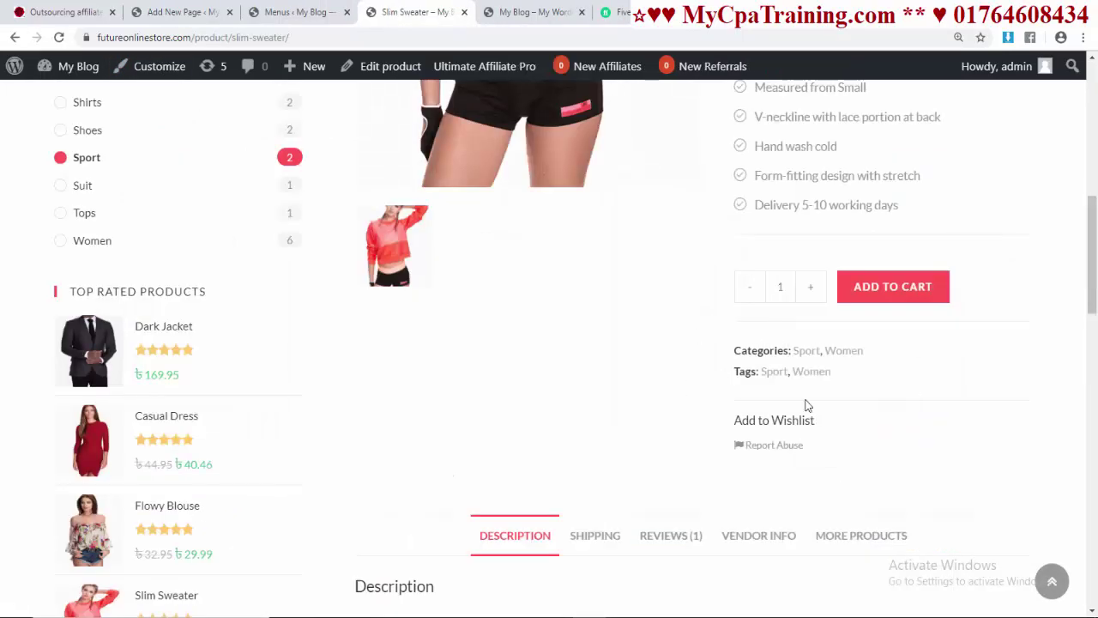
click(769, 422)
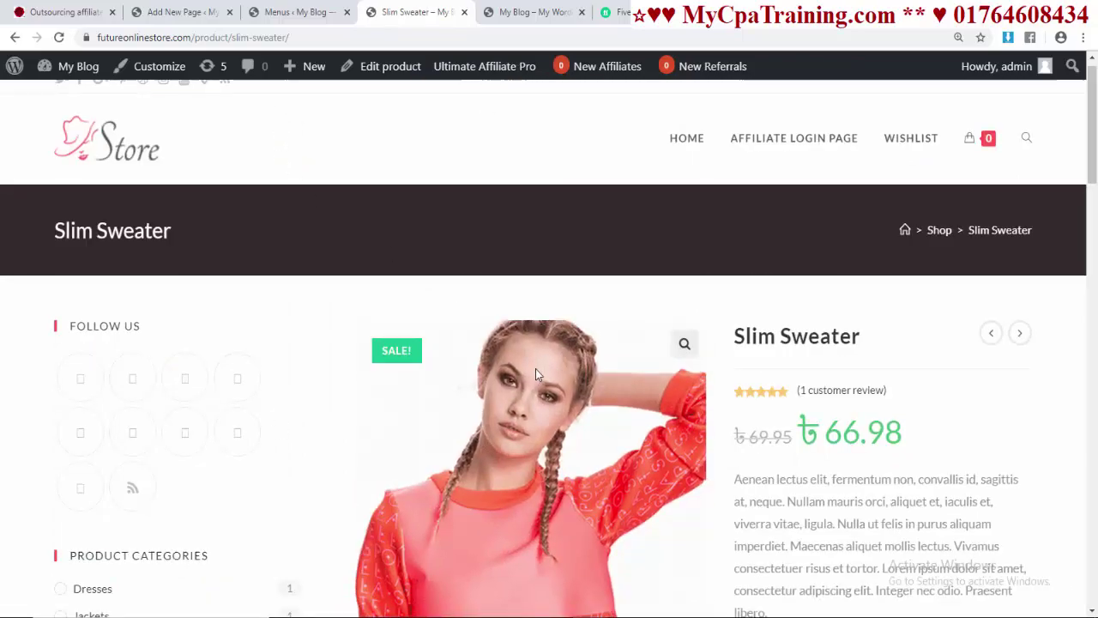
scroll(535, 369, down, 6)
scroll(535, 369, up, 6)
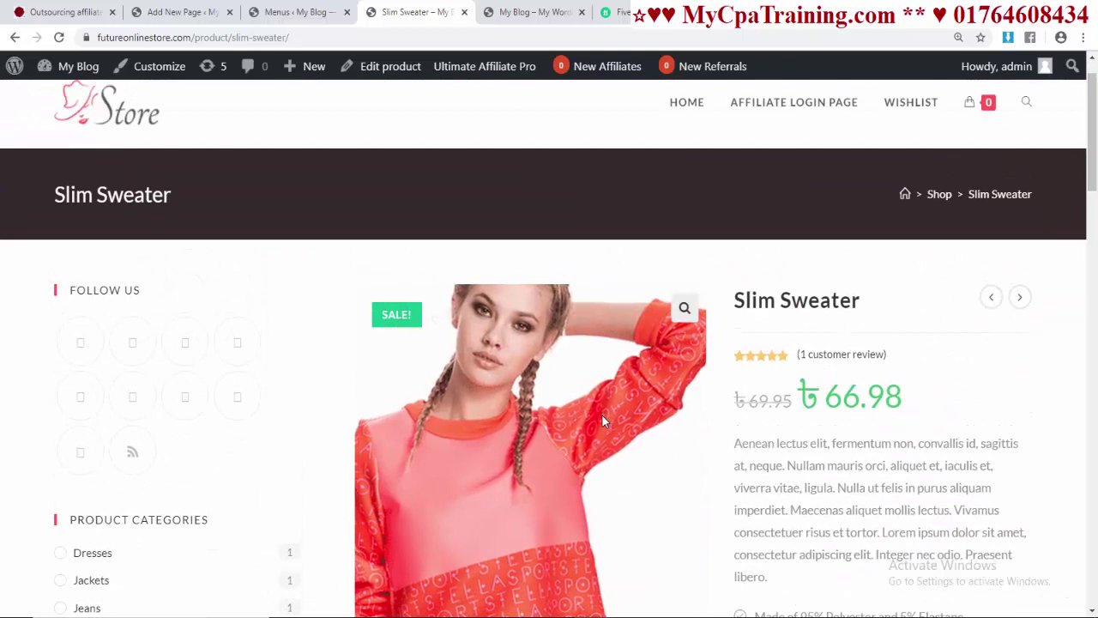
scroll(602, 415, down, 6)
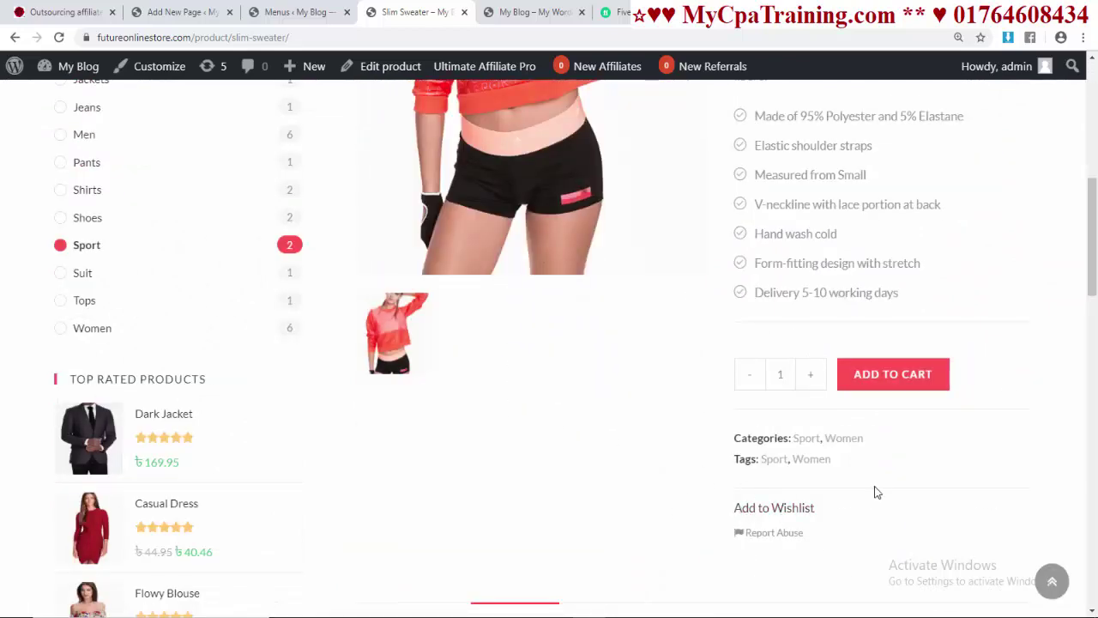
scroll(775, 421, down, 1)
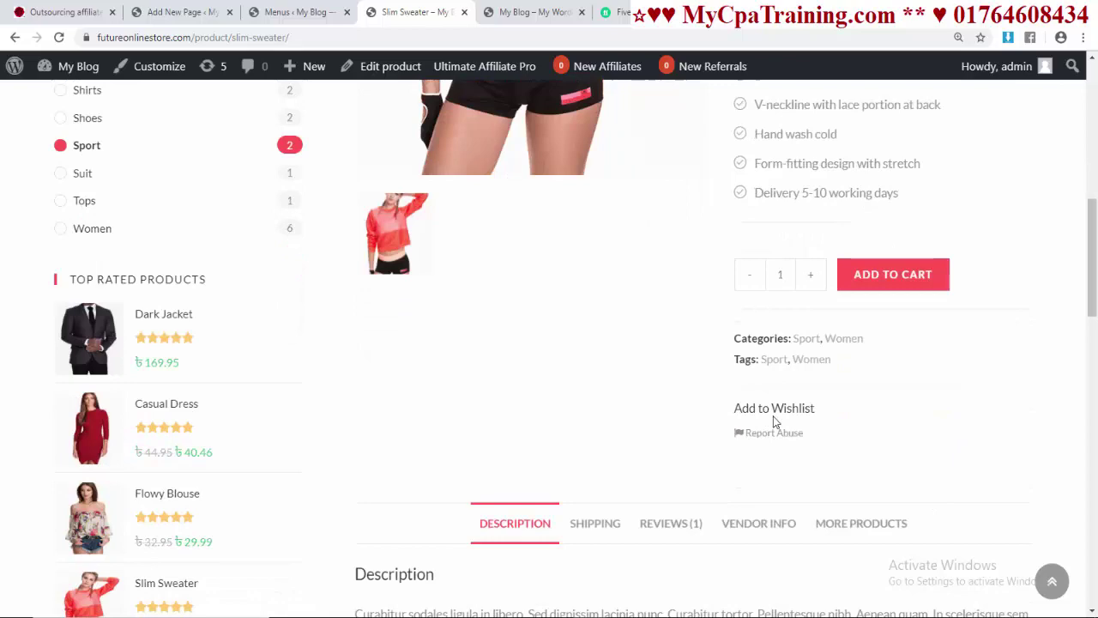
click(758, 412)
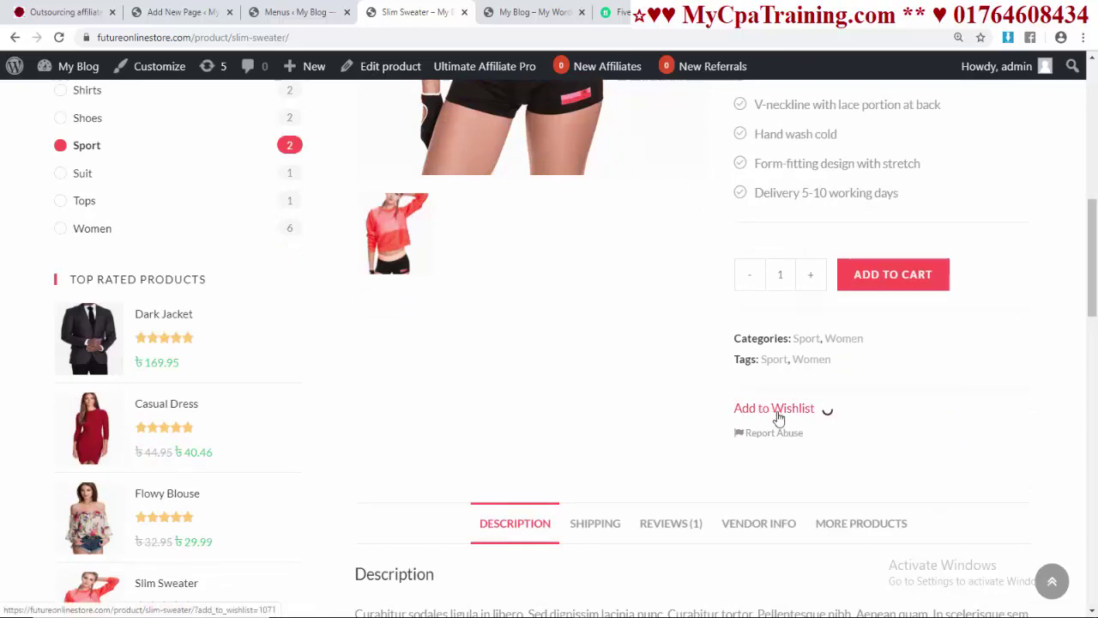
scroll(915, 363, up, 7)
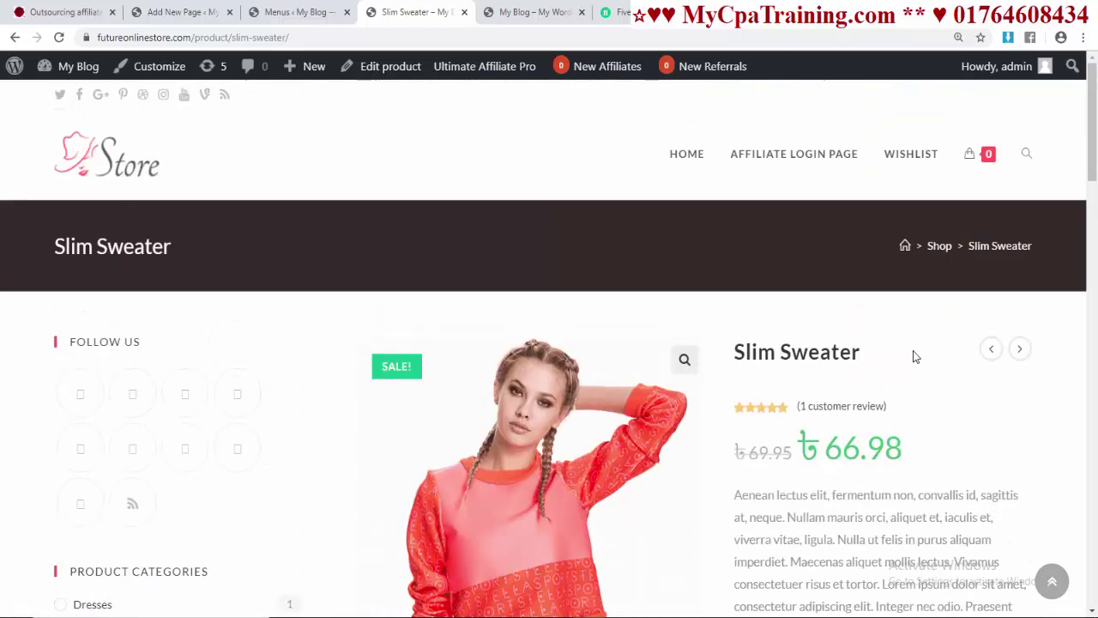
Step: Go to the storefront Wishlist page and check Slim Sweater shows at ₺66.98, In Stock
click(910, 155)
scroll(564, 352, up, 5)
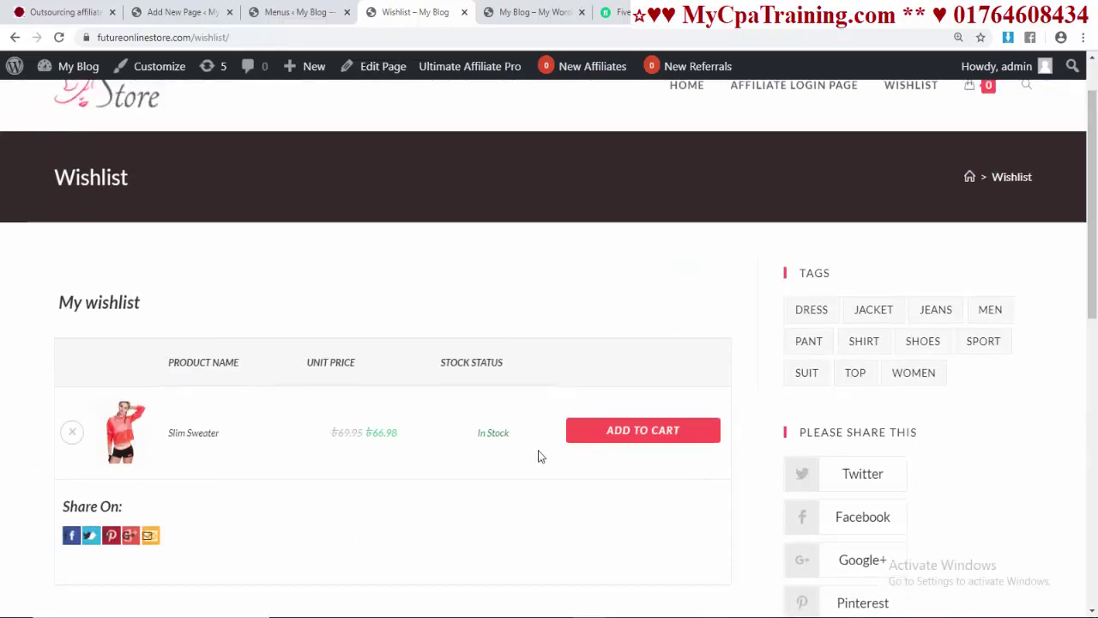
scroll(357, 455, down, 2)
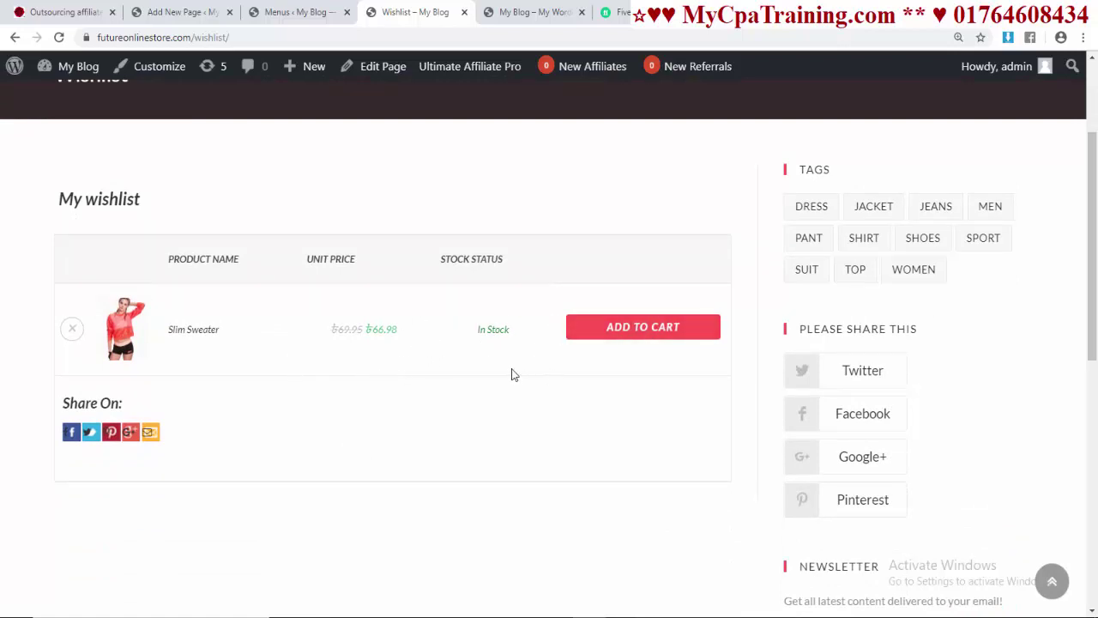
scroll(514, 378, up, 2)
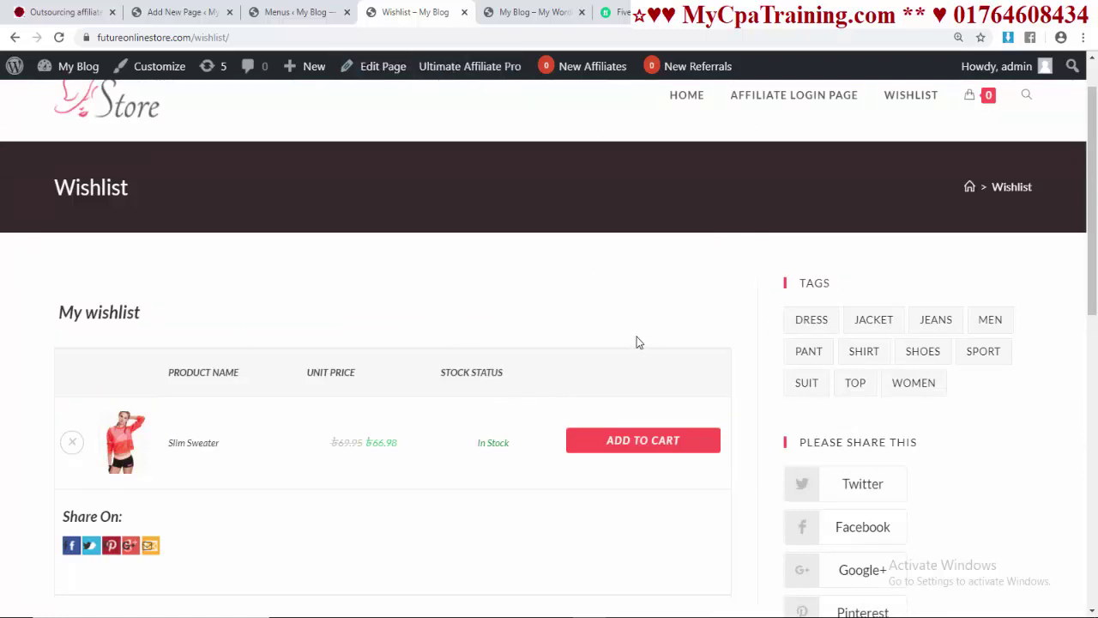
scroll(600, 335, down, 1)
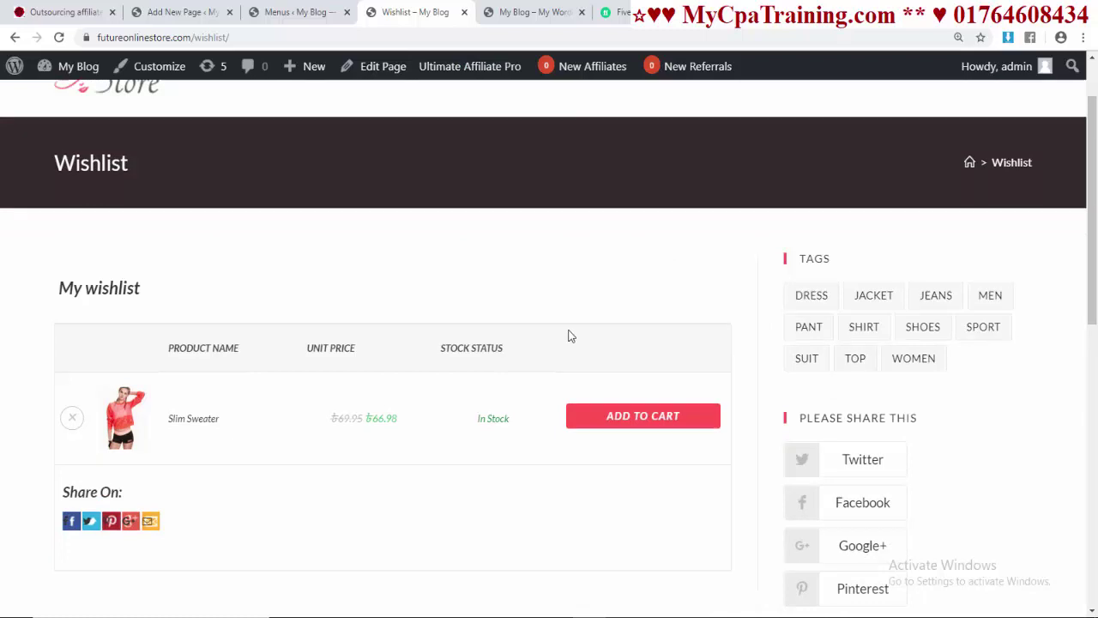